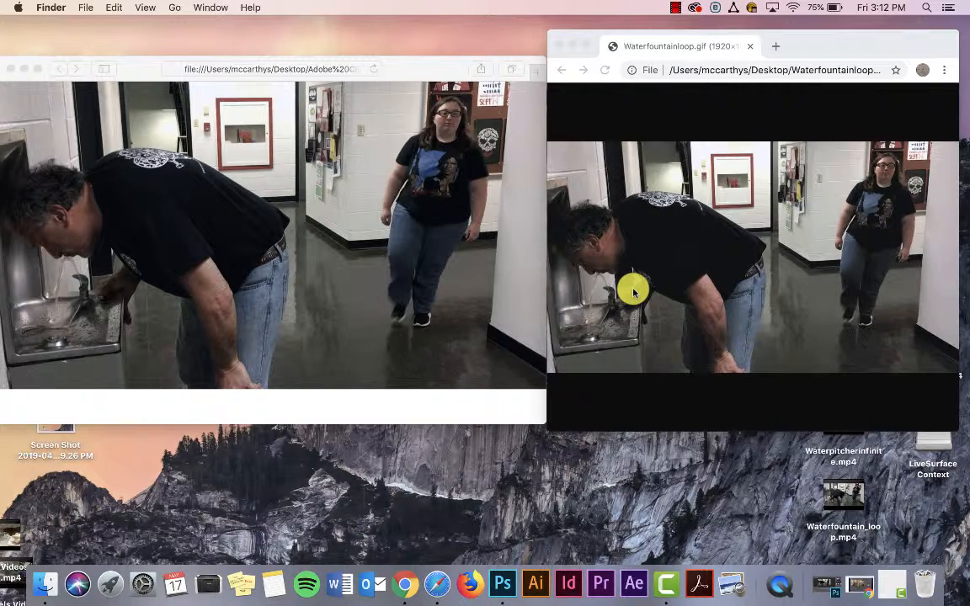
Review the finished example loops, including WaterPitcher.gif and Waterpitcherinfinite.mp4, and close their windows
left_click(557, 46)
left_click_drag(116, 67, 186, 72)
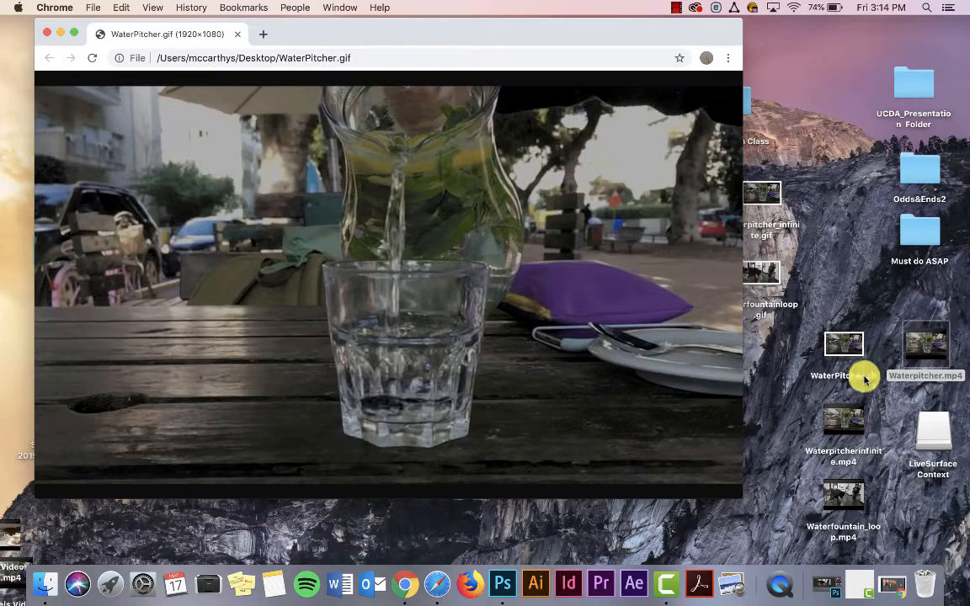
double_click(857, 412)
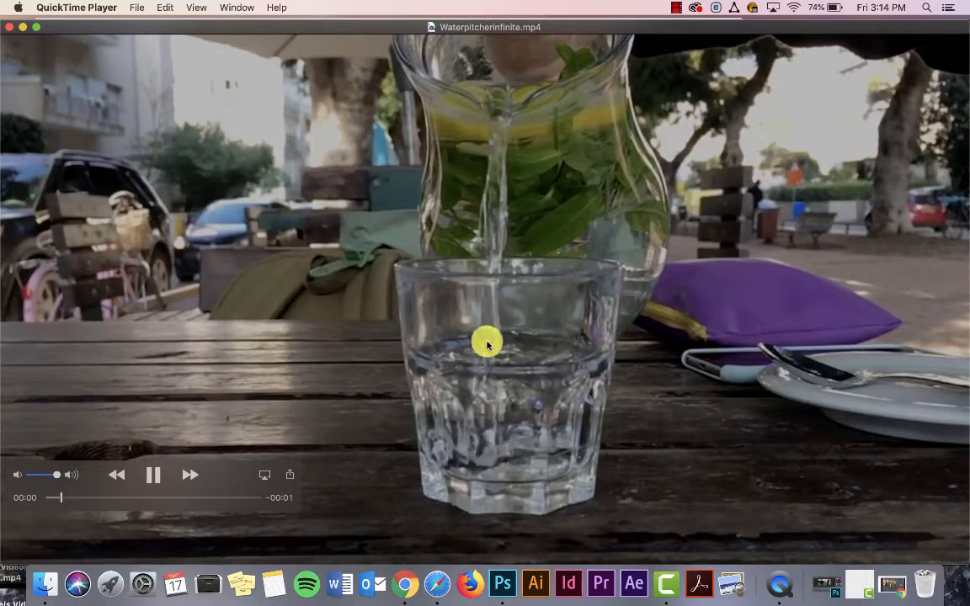
left_click(9, 26)
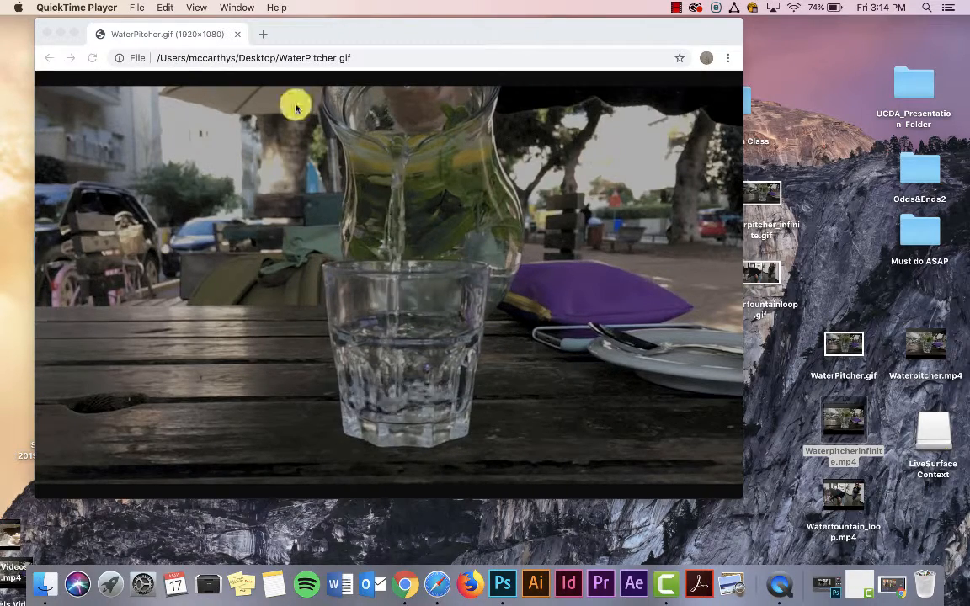
left_click(46, 33)
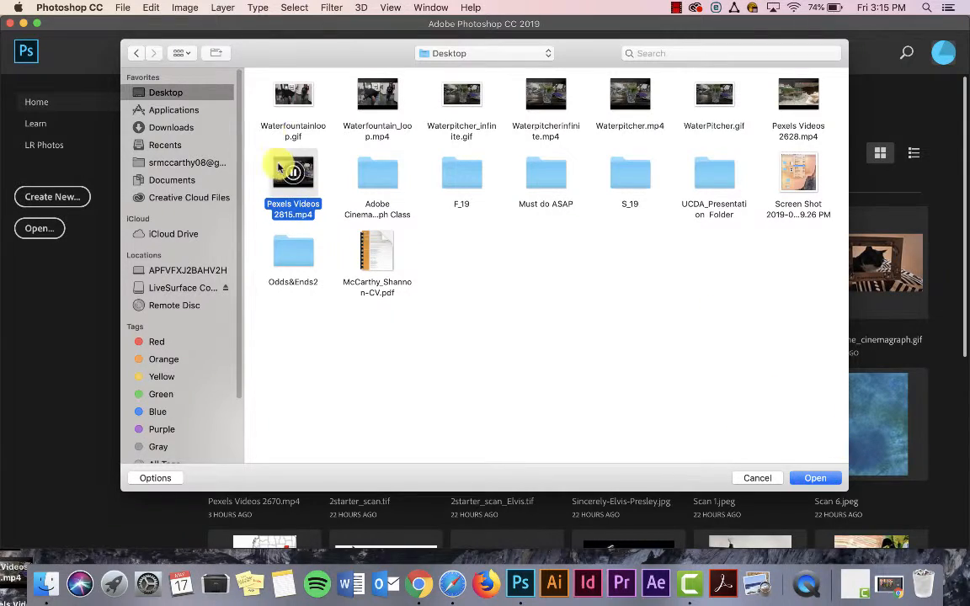
Open Pexels Videos 2815.mp4 from the Desktop and play the clip through in the timeline
left_click(815, 480)
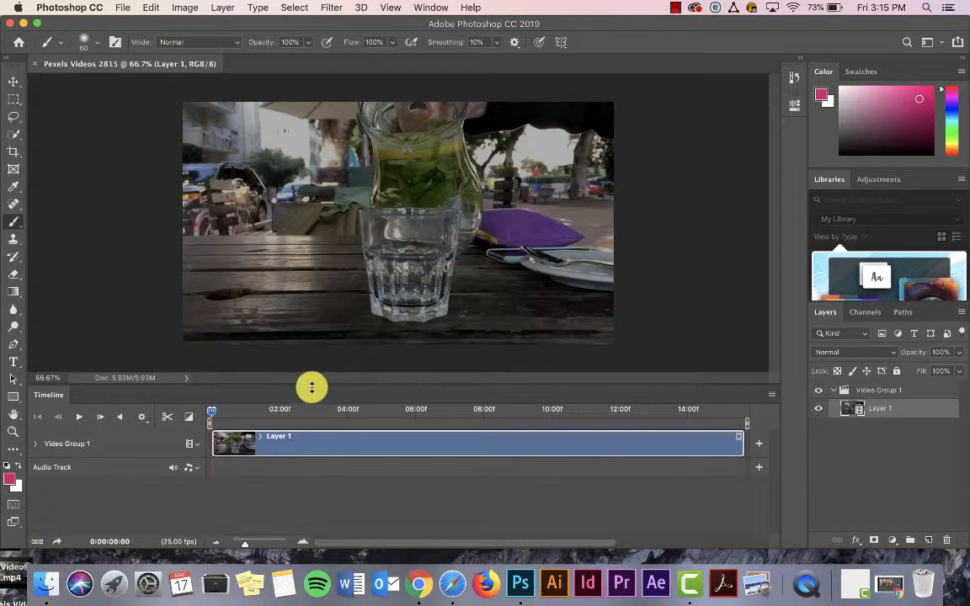
left_click_drag(312, 394, 311, 428)
key("space")
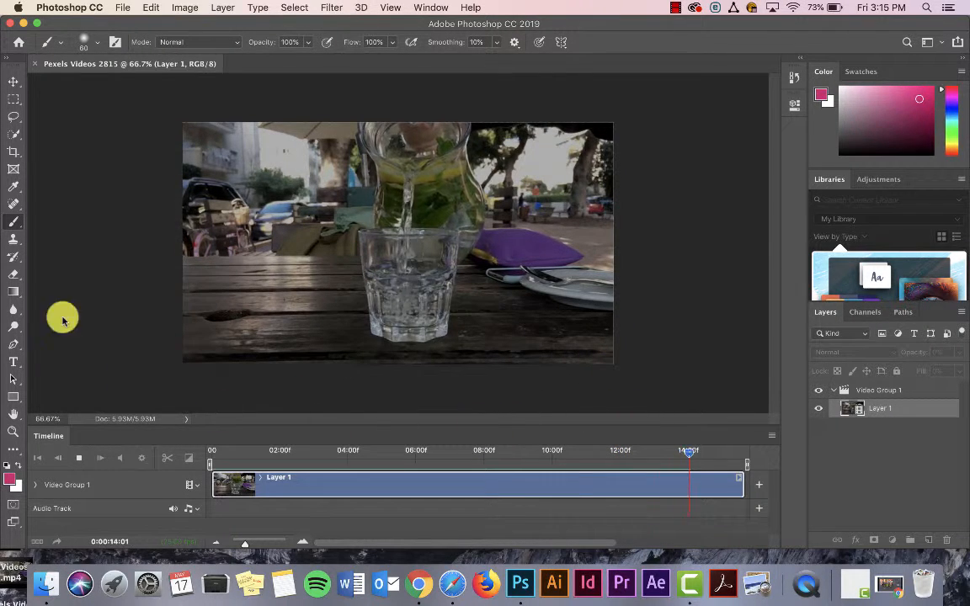
left_click(14, 81)
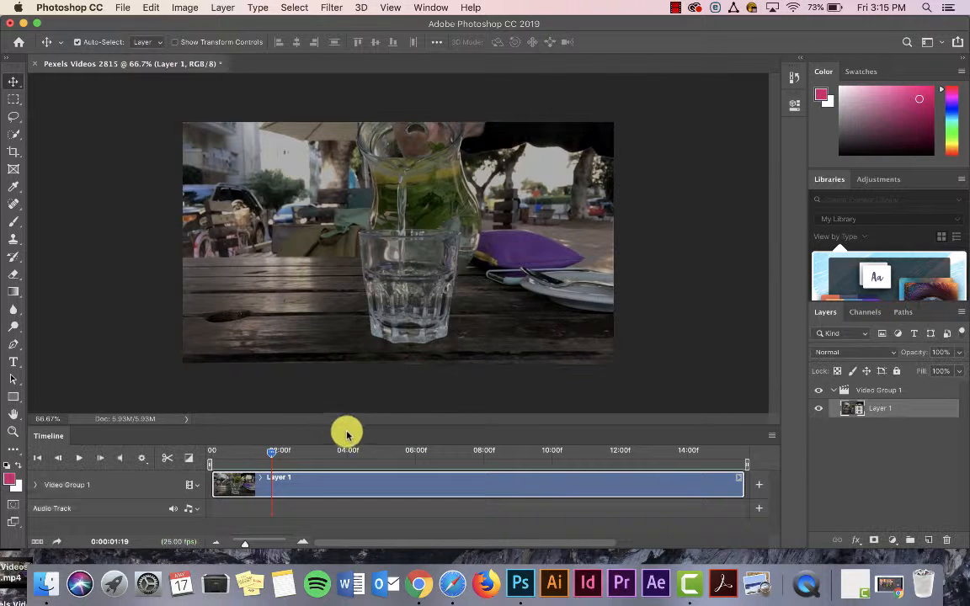
Shorten the timeline work area to run from about 2 to 5 seconds and preview that section
left_click_drag(346, 431, 349, 374)
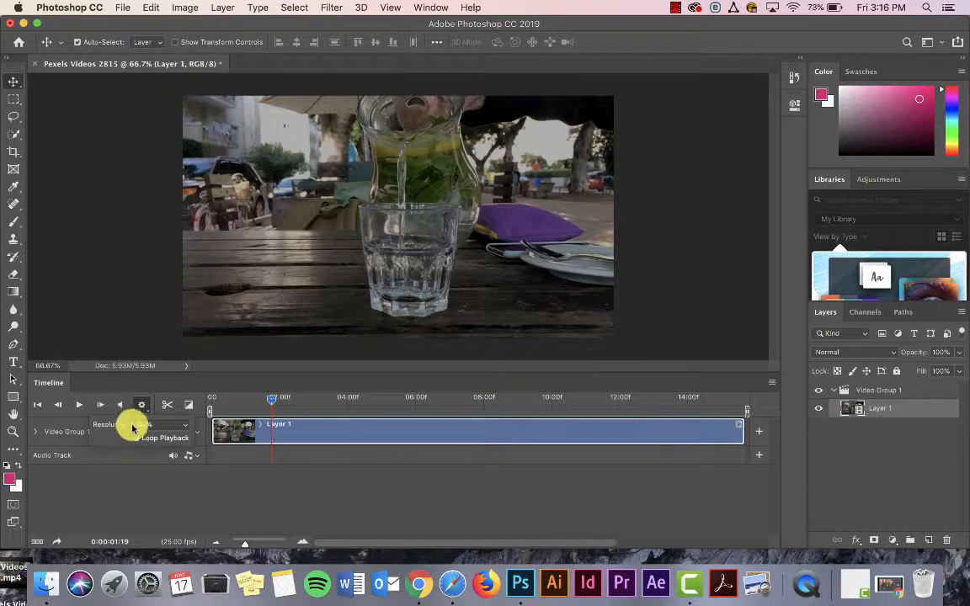
left_click(255, 505)
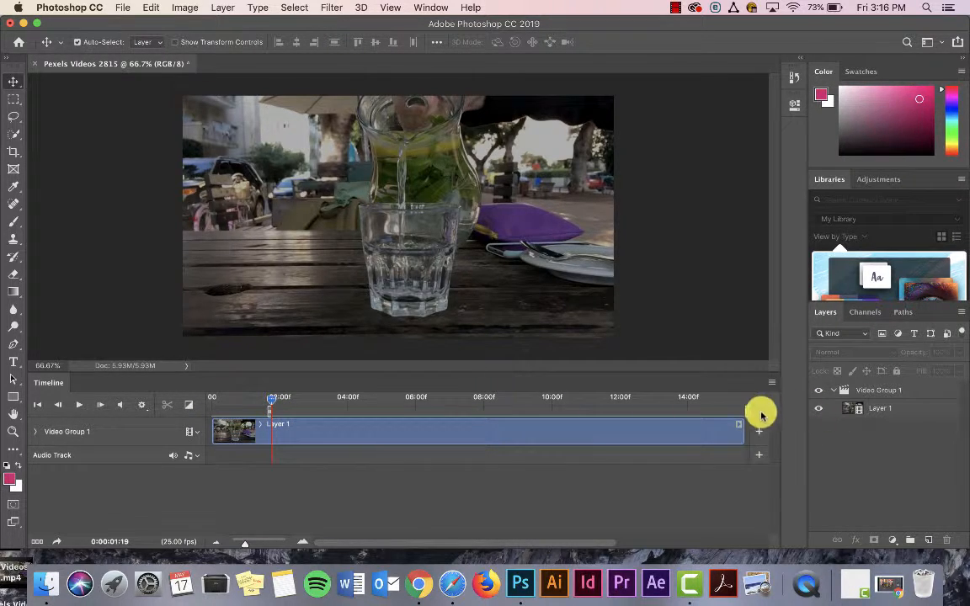
left_click_drag(747, 412, 382, 389)
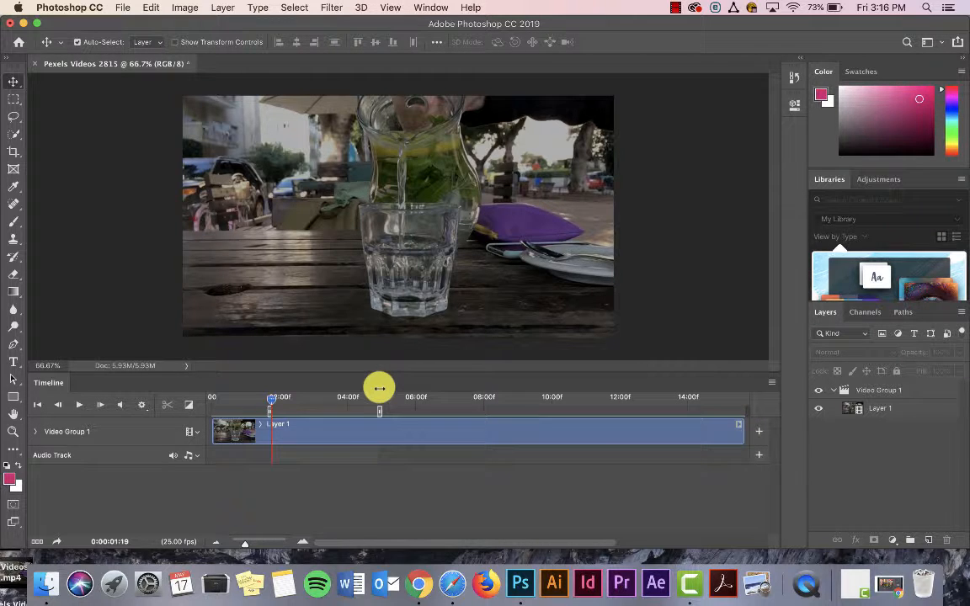
key("space")
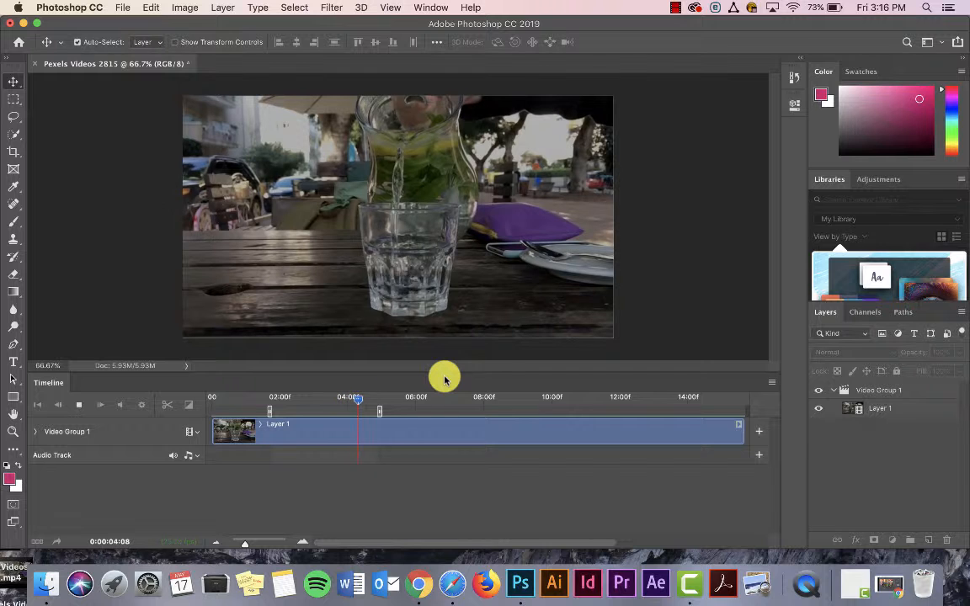
key("space")
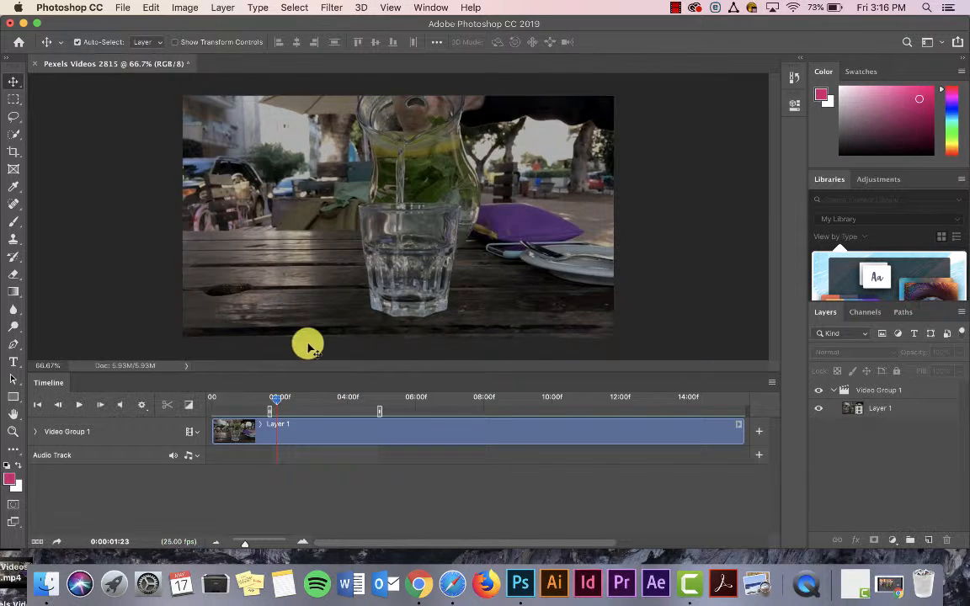
Move the playhead to 0:00:02:21, duplicate Layer 1 and move the copy out above Video Group 1
left_click_drag(276, 402, 307, 401)
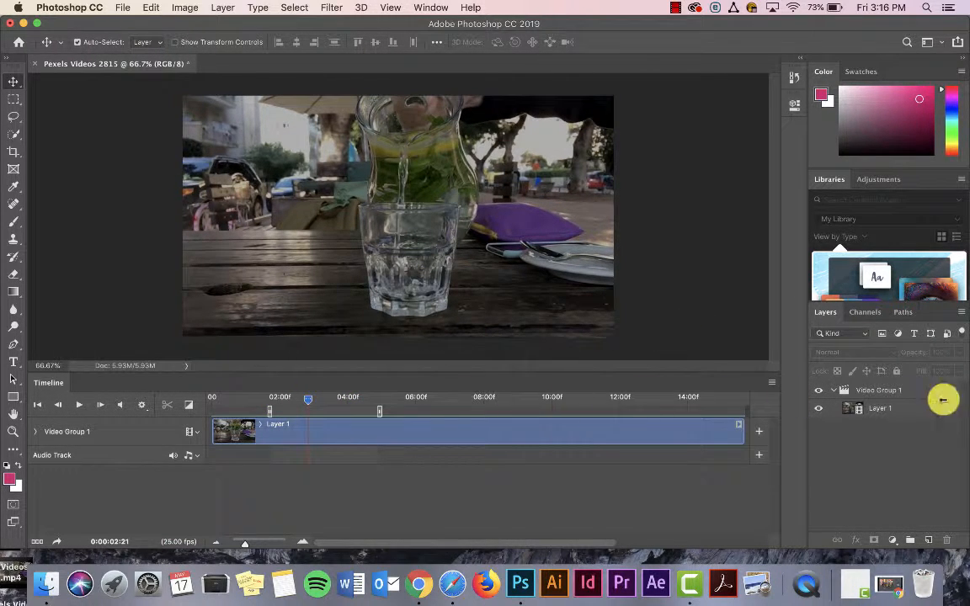
left_click(881, 412)
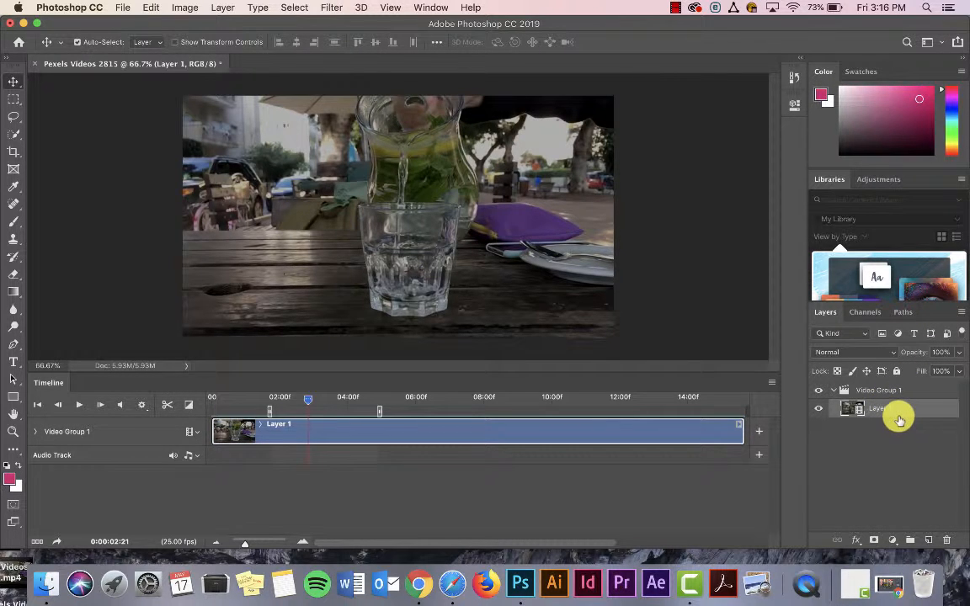
key("super+j")
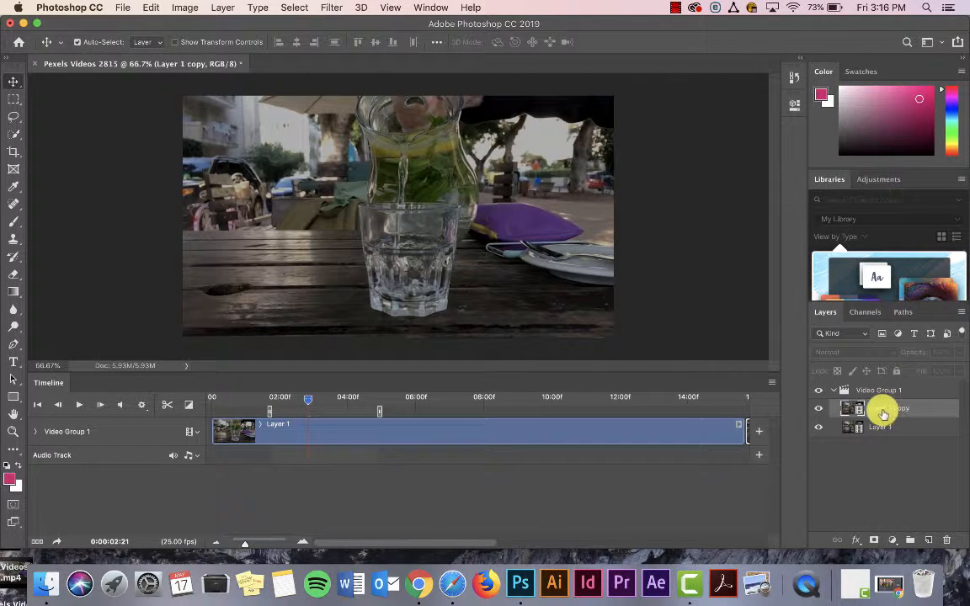
left_click_drag(883, 413, 888, 385)
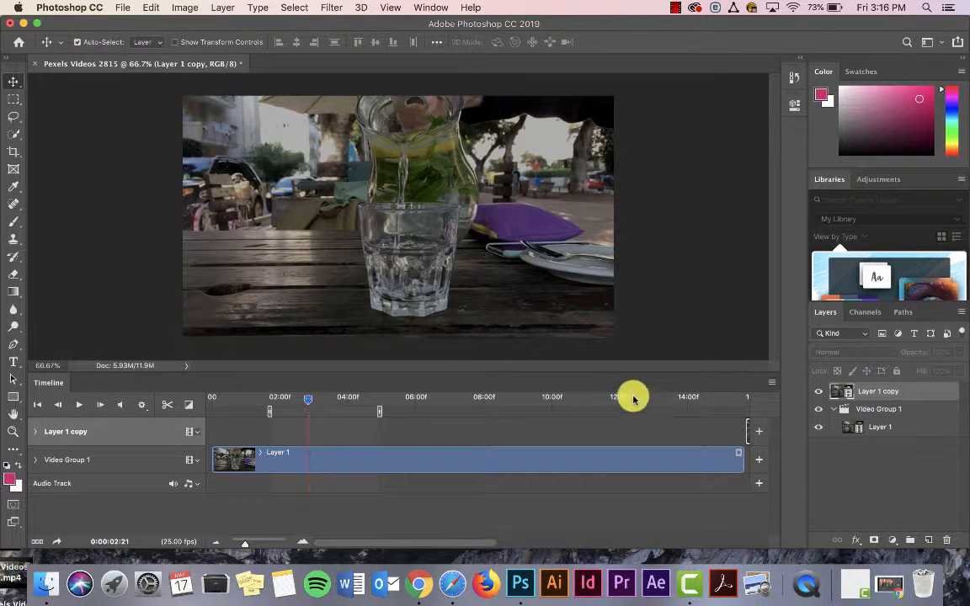
Rasterize the Layer 1 copy into a still image of the current frame
left_click_drag(629, 372, 628, 306)
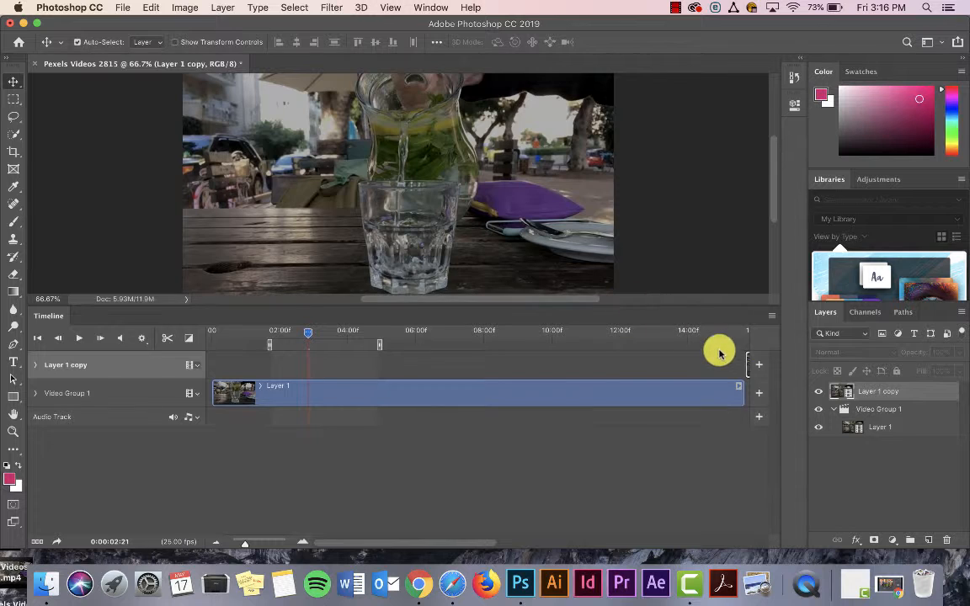
left_click(866, 388)
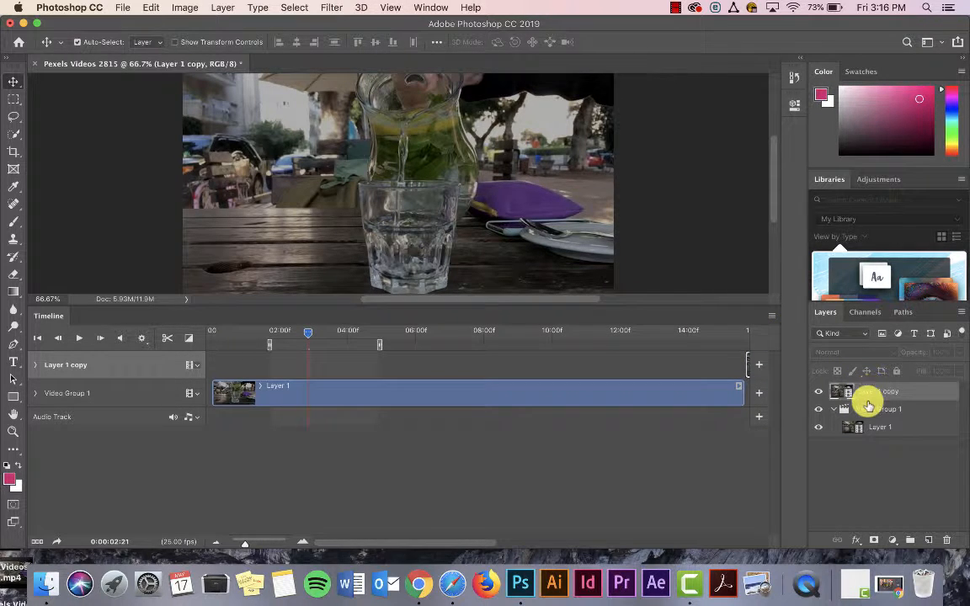
left_click(234, 6)
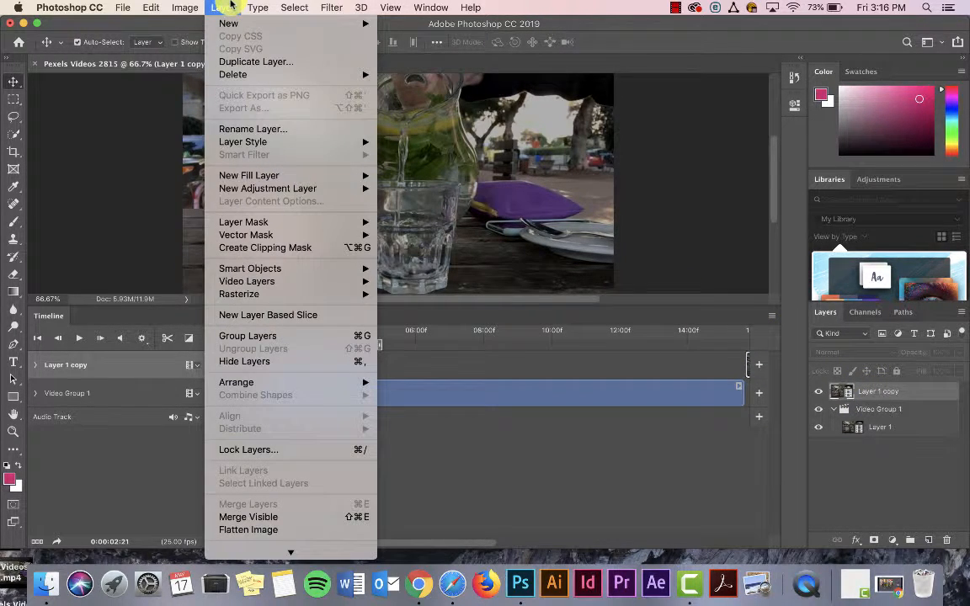
mouse_move(192, 6)
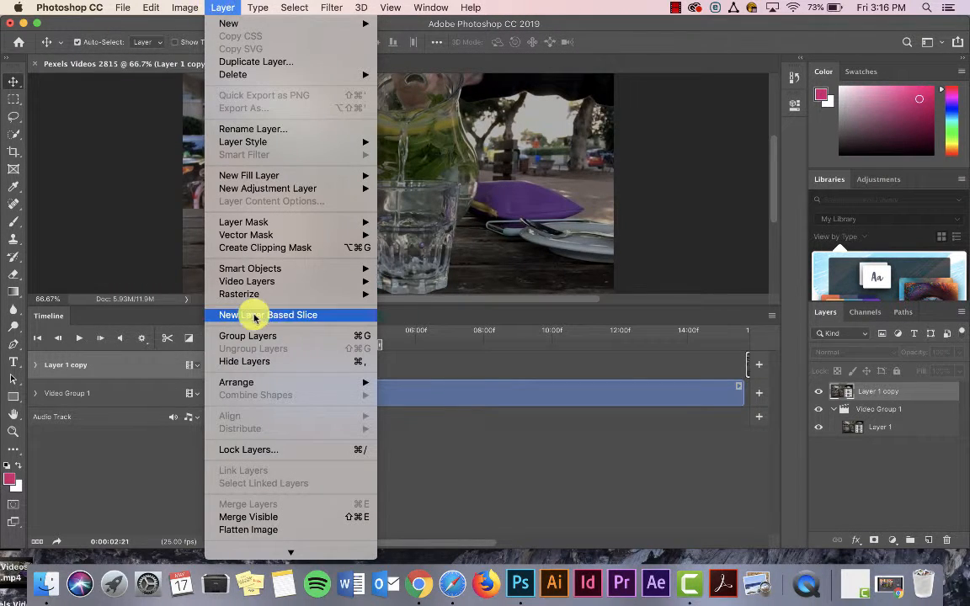
mouse_move(278, 295)
left_click(459, 362)
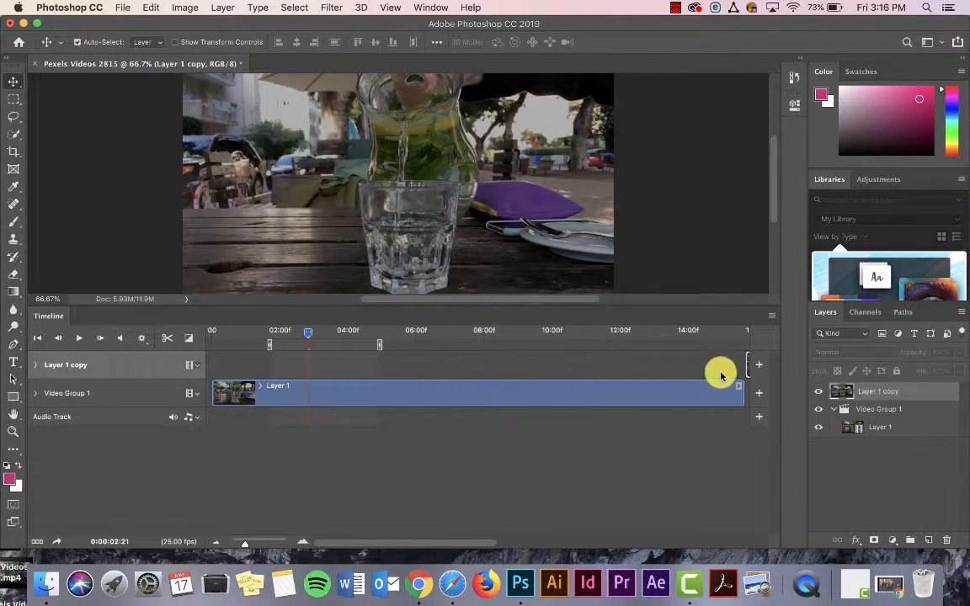
Move the still's clip to the timeline start above Layer 1, and rename the two layers image and video
left_click_drag(243, 544, 241, 544)
left_click_drag(562, 369, 298, 365)
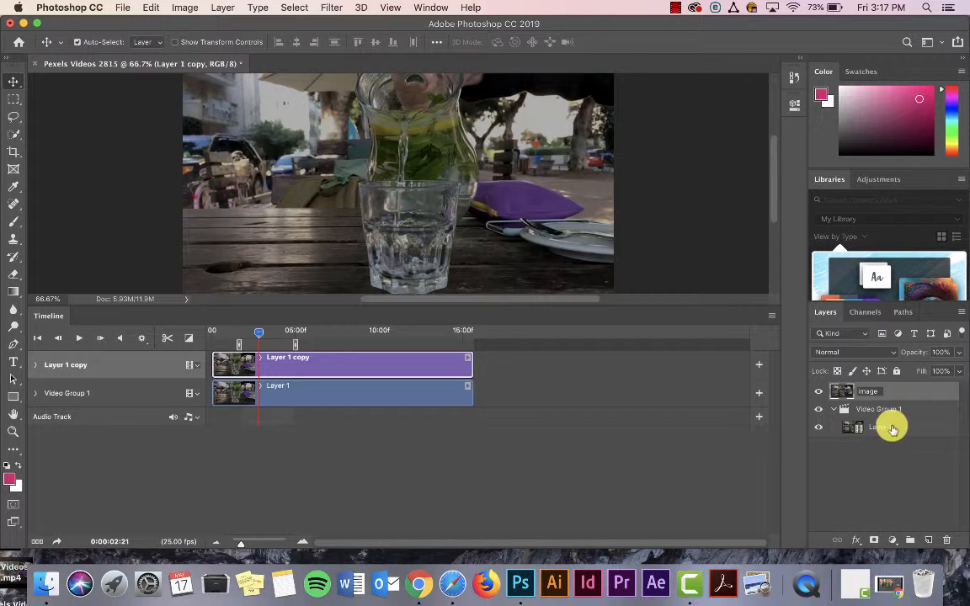
double_click(893, 428)
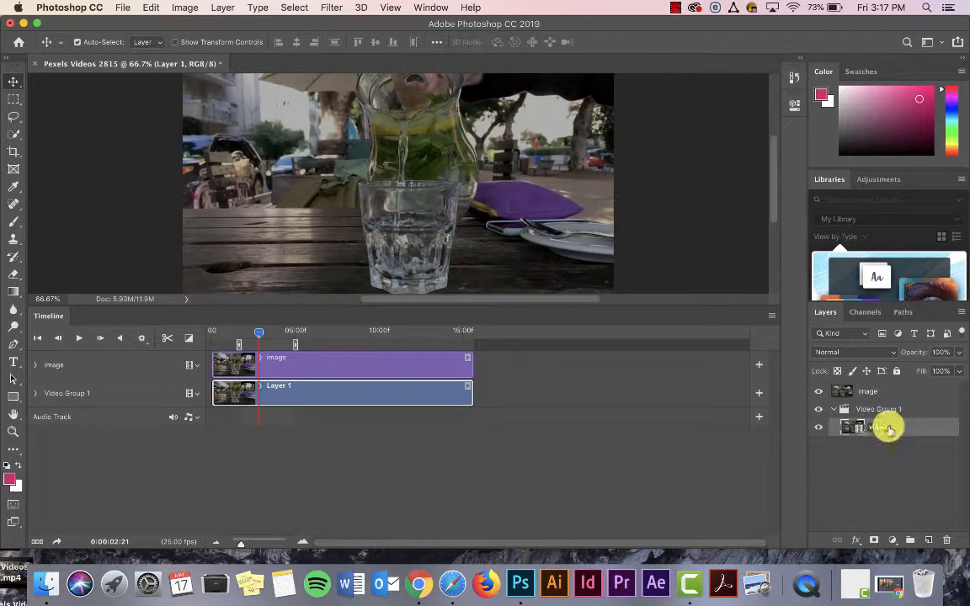
key("Return")
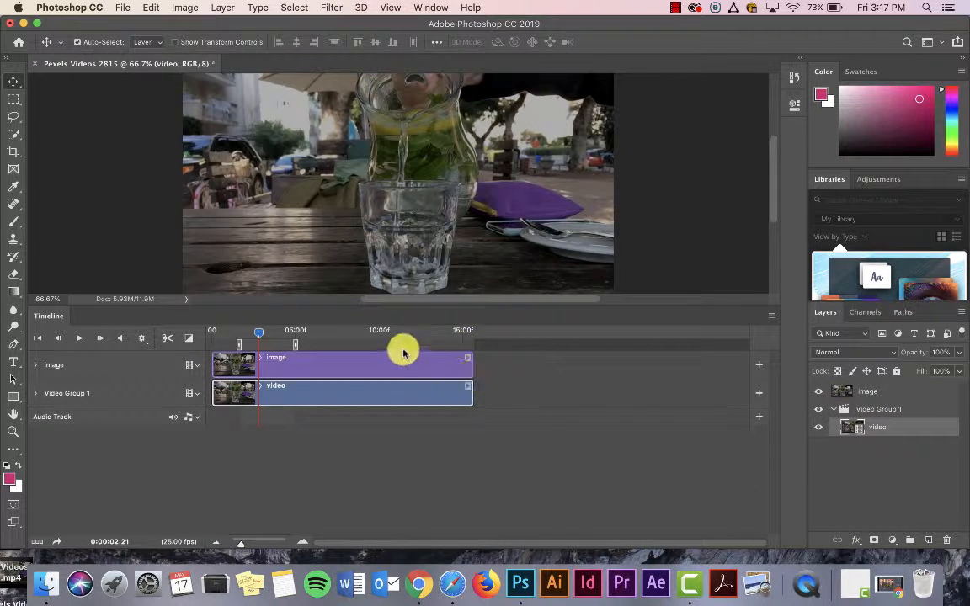
Hide the image layer and scrub the video forward to 0:00:04:05
left_click(243, 331)
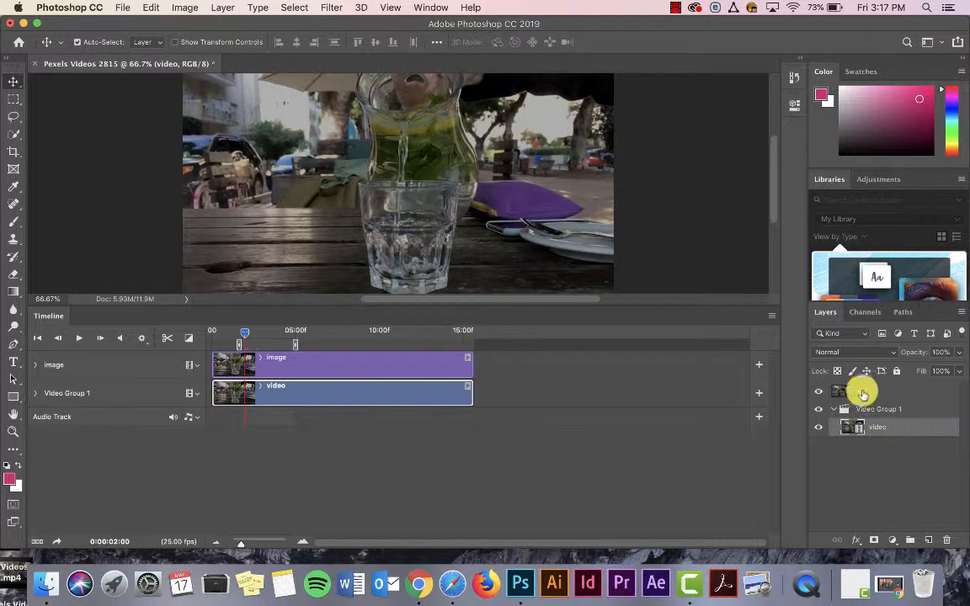
left_click(817, 394)
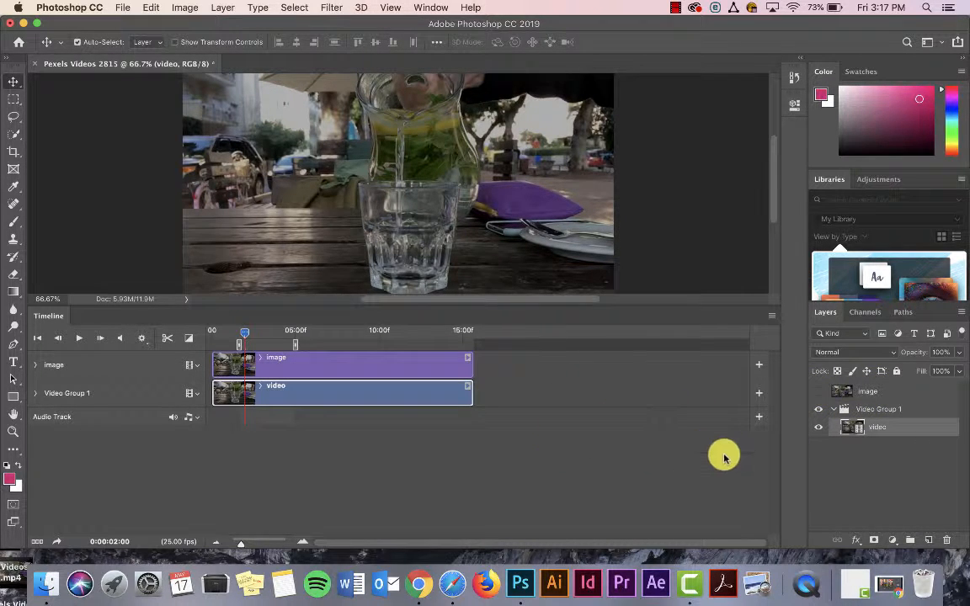
left_click_drag(243, 333, 283, 342)
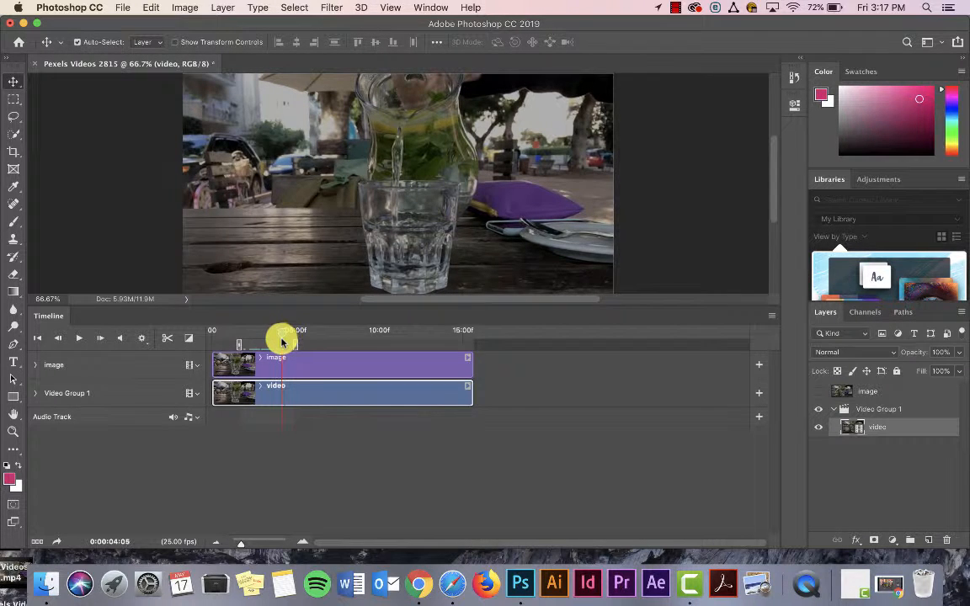
Add a layer mask to the video layer
left_click_drag(357, 309, 357, 359)
key("super+1")
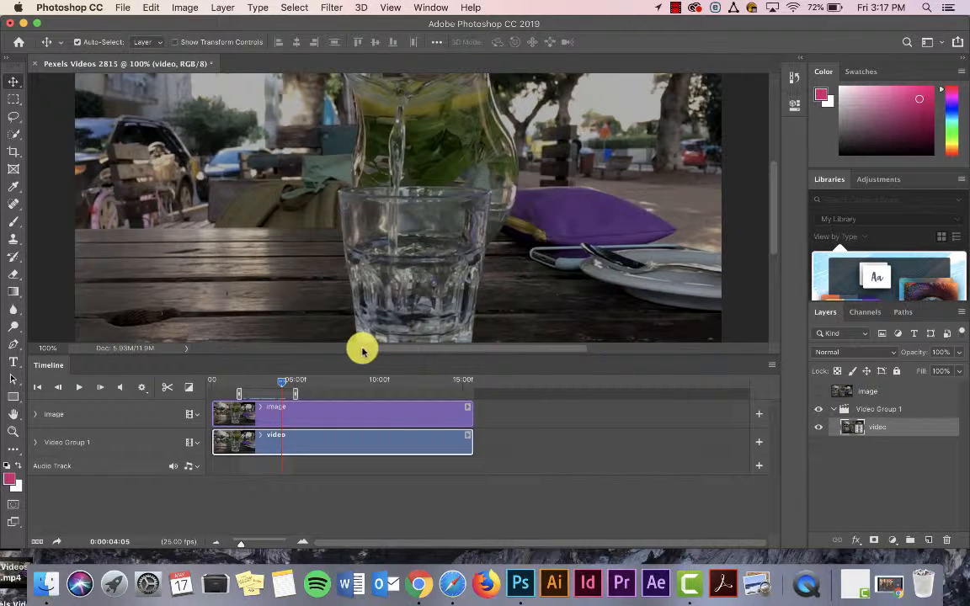
left_click_drag(360, 356, 368, 418)
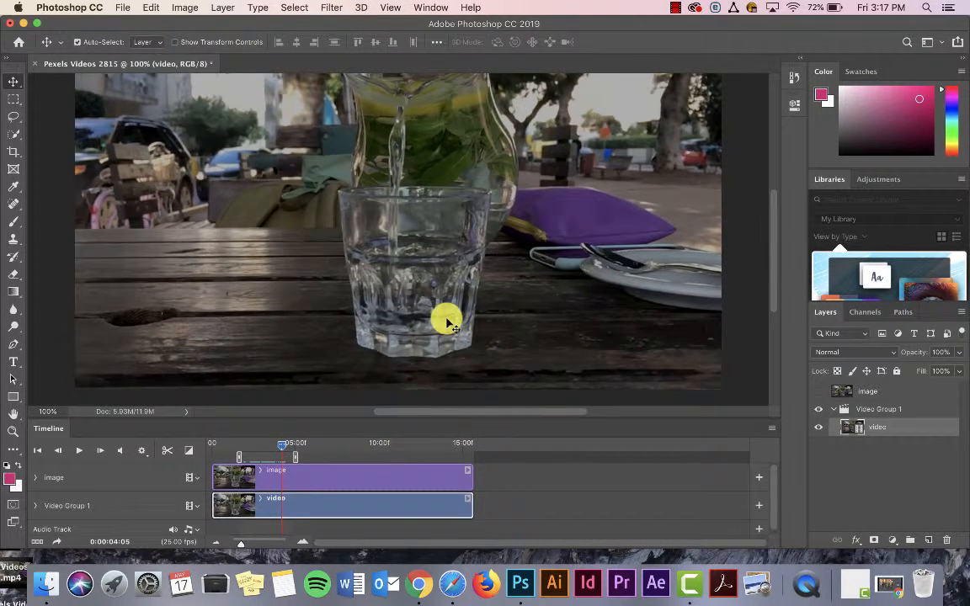
scroll(446, 320, "down", 3)
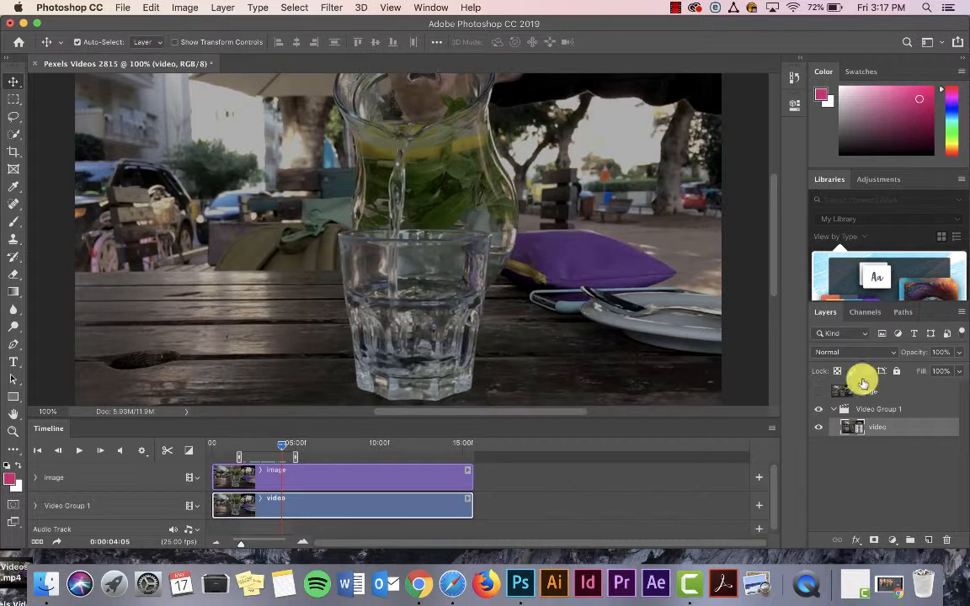
left_click(875, 542)
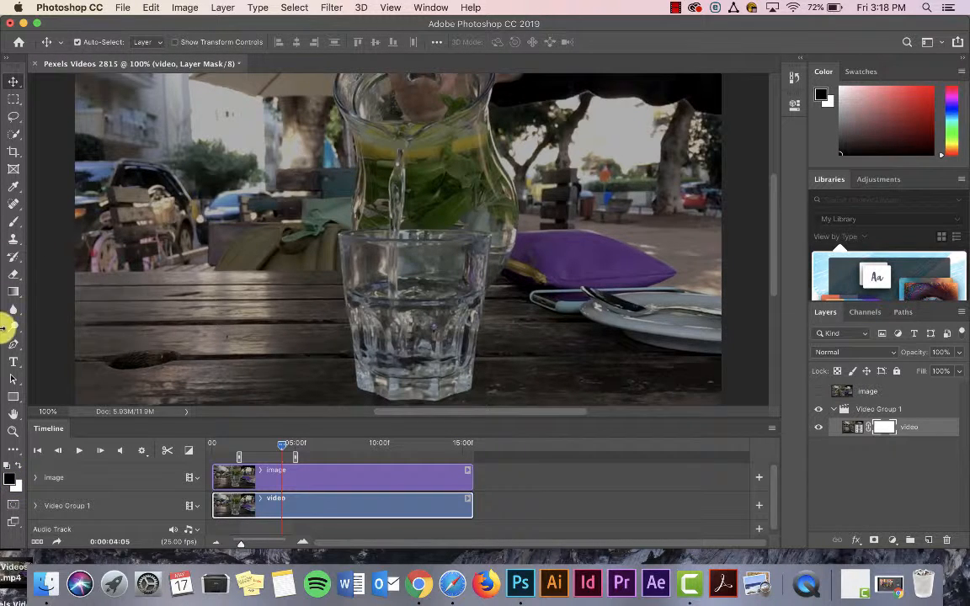
Try painting black with the Brush tool on the video layer's mask over the water stream and glass, and undo the strokes
left_click(15, 223)
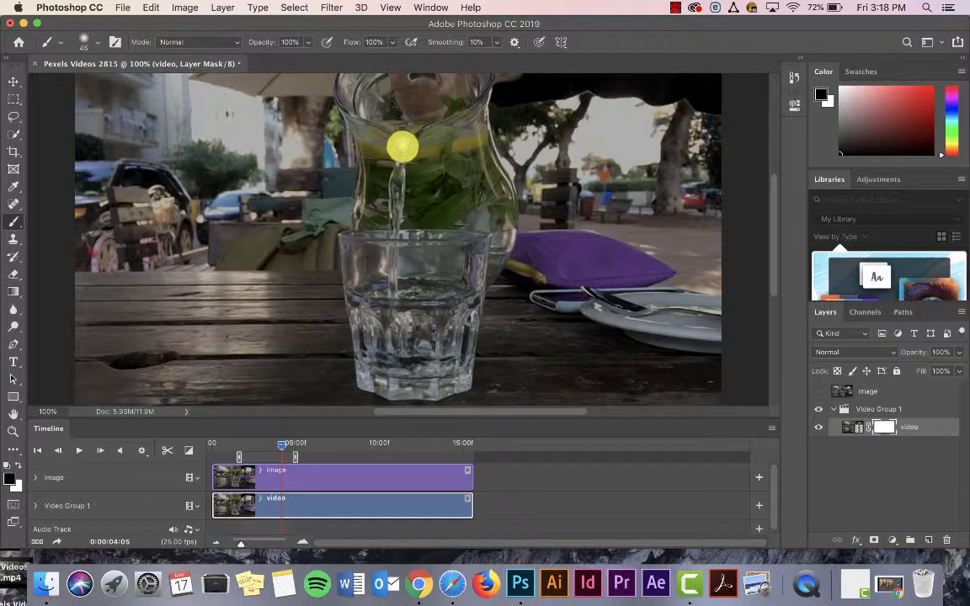
mouse_move(402, 148)
left_mouse_down()
mouse_move(392, 222)
mouse_move(348, 243)
mouse_move(457, 243)
mouse_move(471, 257)
mouse_move(466, 318)
mouse_move(452, 364)
mouse_move(373, 368)
left_mouse_up()
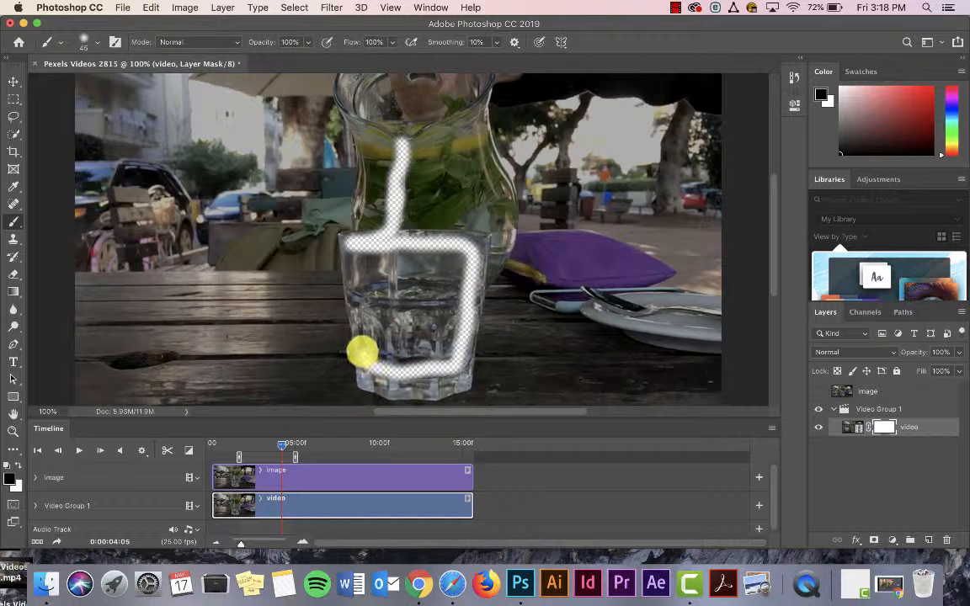
mouse_move(359, 327)
left_mouse_down()
mouse_move(348, 293)
mouse_move(227, 208)
mouse_move(392, 352)
left_mouse_up()
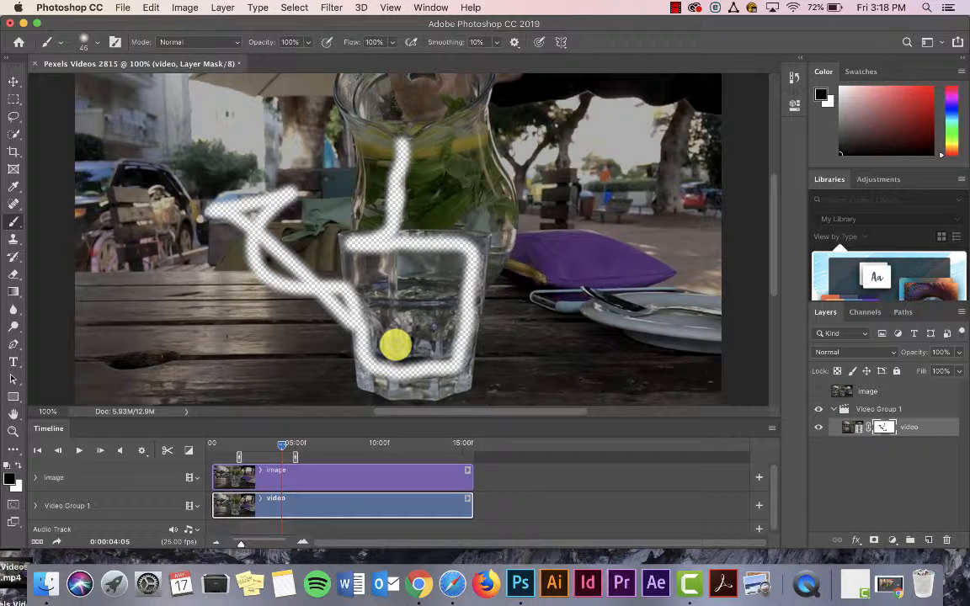
key("F12")
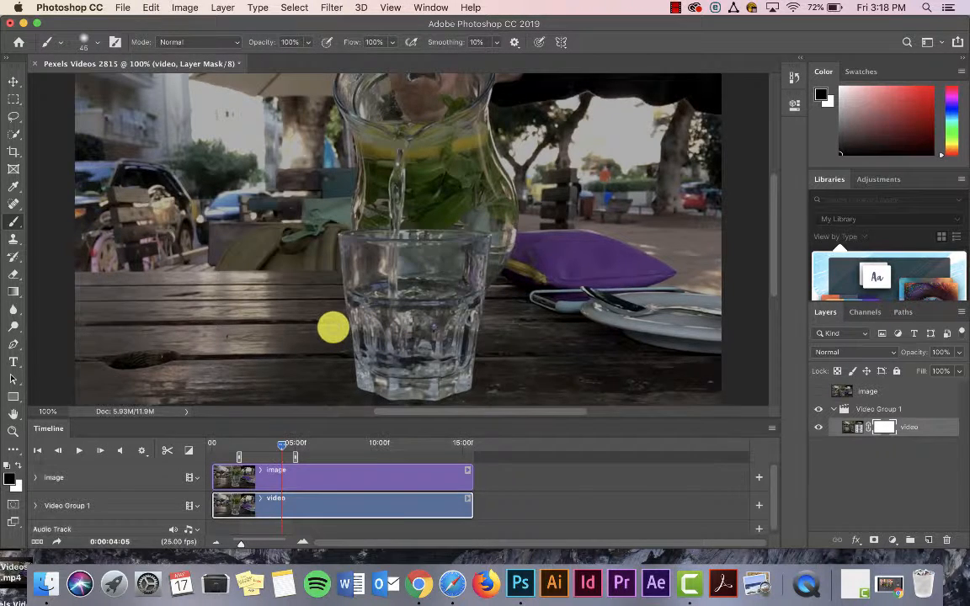
Try a black stroke across the glass and table on the video layer's mask, and paint it back with white
mouse_move(383, 274)
left_mouse_down()
mouse_move(428, 254)
mouse_move(600, 348)
mouse_move(794, 306)
left_mouse_up()
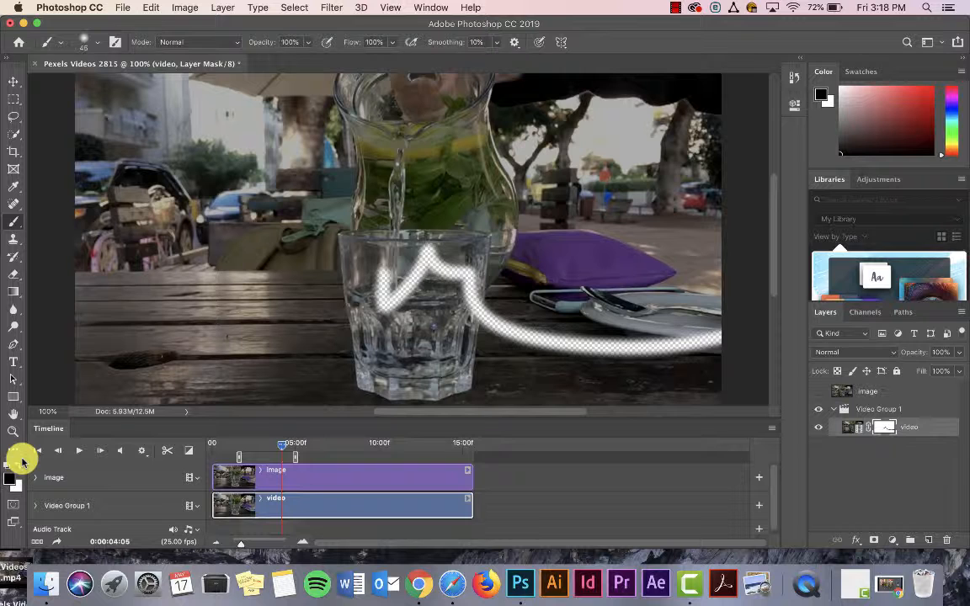
key("x")
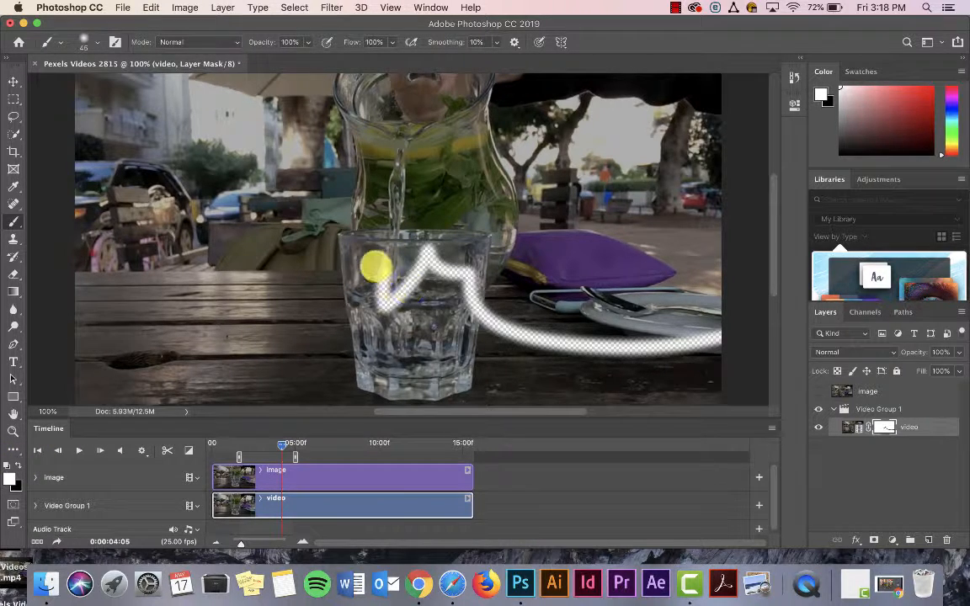
mouse_move(375, 266)
left_mouse_down()
mouse_move(401, 266)
mouse_move(297, 265)
left_mouse_up()
mouse_move(763, 351)
left_mouse_down()
mouse_move(418, 310)
mouse_move(773, 360)
left_mouse_up()
mouse_move(514, 336)
left_mouse_down()
mouse_move(500, 309)
mouse_move(411, 267)
mouse_move(416, 248)
mouse_move(500, 244)
mouse_move(340, 320)
mouse_move(326, 281)
left_mouse_up()
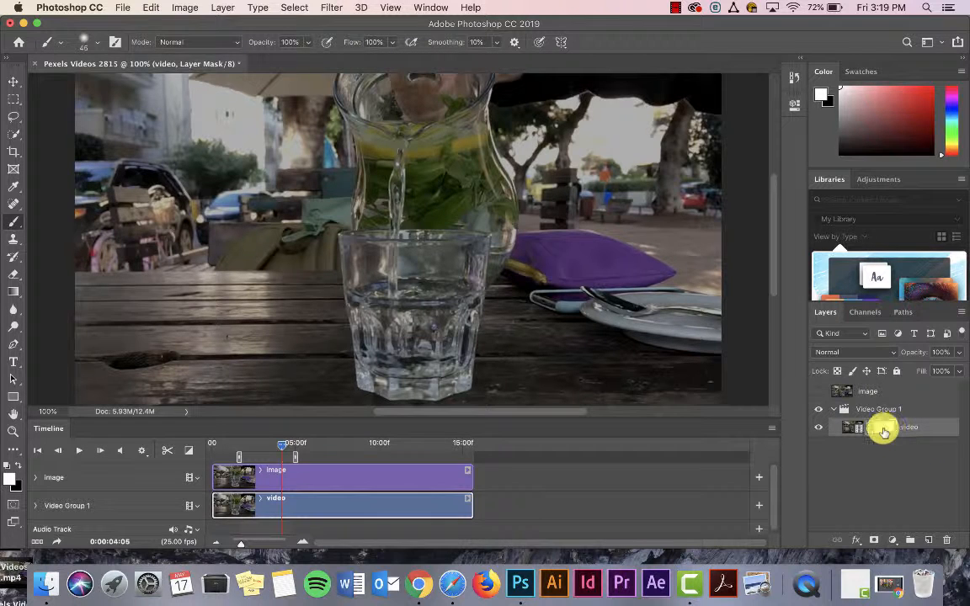
Paint black on the video layer's mask over the water stream, and over the glass with the brush enlarged to 100
key("x")
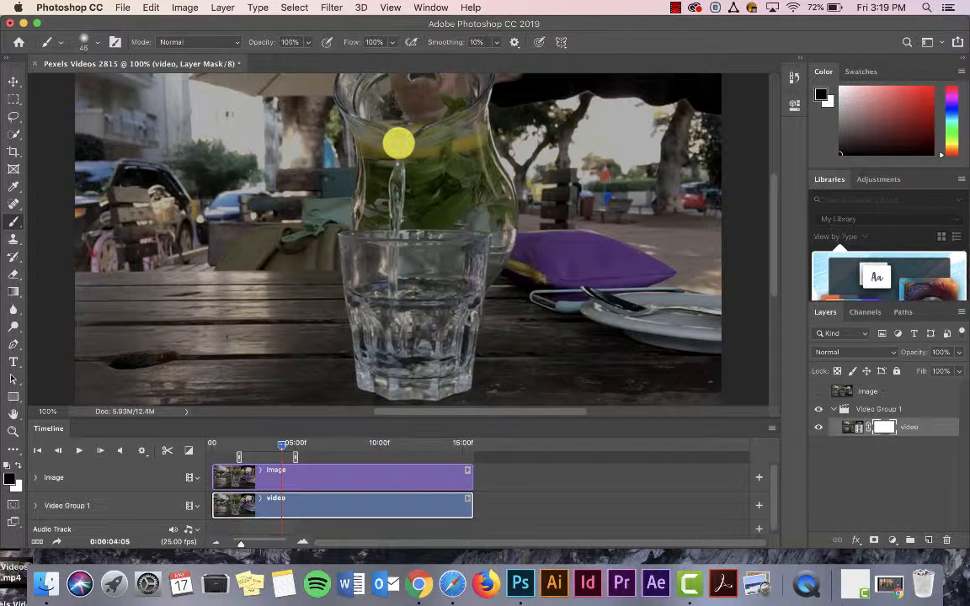
mouse_move(399, 143)
left_mouse_down()
mouse_move(387, 237)
mouse_move(348, 243)
mouse_move(436, 253)
mouse_move(400, 243)
mouse_move(439, 244)
mouse_move(467, 256)
mouse_move(445, 364)
mouse_move(398, 362)
mouse_move(378, 350)
mouse_move(361, 260)
mouse_move(413, 266)
mouse_move(389, 329)
mouse_move(415, 343)
mouse_move(436, 318)
mouse_move(438, 268)
mouse_move(439, 361)
mouse_move(435, 267)
left_mouse_up()
key("bracketright")
key("bracketright")
key("bracketright")
key("bracketright")
mouse_move(360, 256)
left_mouse_down()
mouse_move(394, 335)
mouse_move(389, 316)
mouse_move(379, 320)
mouse_move(371, 355)
mouse_move(368, 330)
mouse_move(435, 301)
mouse_move(473, 254)
mouse_move(453, 351)
mouse_move(505, 268)
mouse_move(504, 244)
mouse_move(487, 367)
mouse_move(504, 223)
mouse_move(469, 213)
mouse_move(319, 237)
mouse_move(335, 364)
mouse_move(443, 165)
left_mouse_up()
key("x")
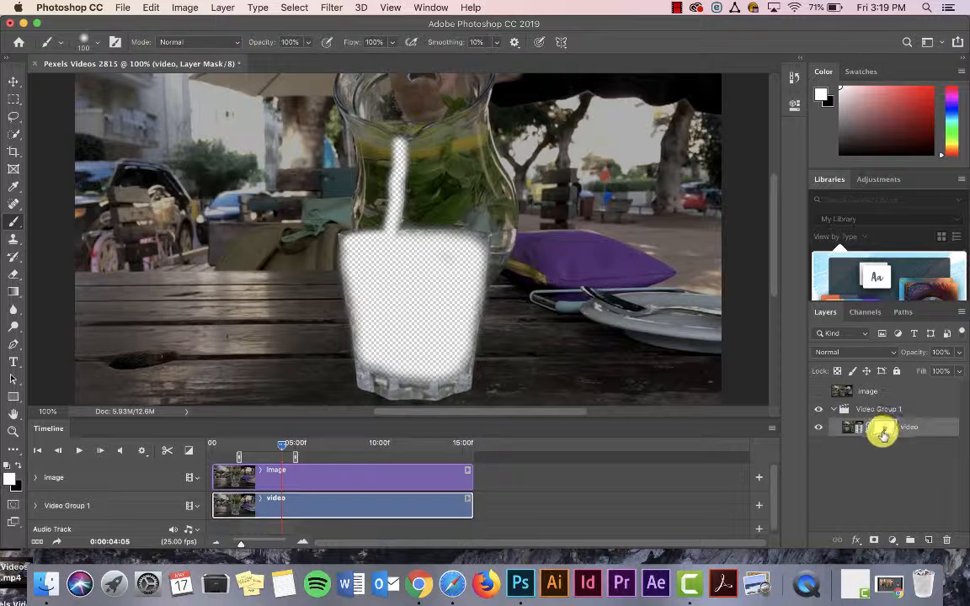
Move the video layer's mask to the image layer, show the image layer, and play the result
left_click_drag(883, 434, 877, 396)
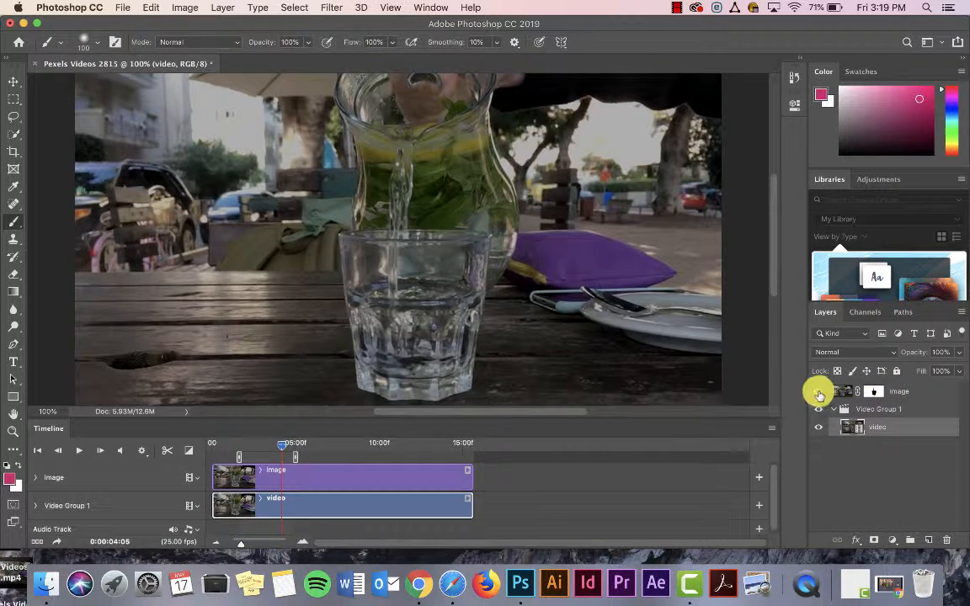
key("space")
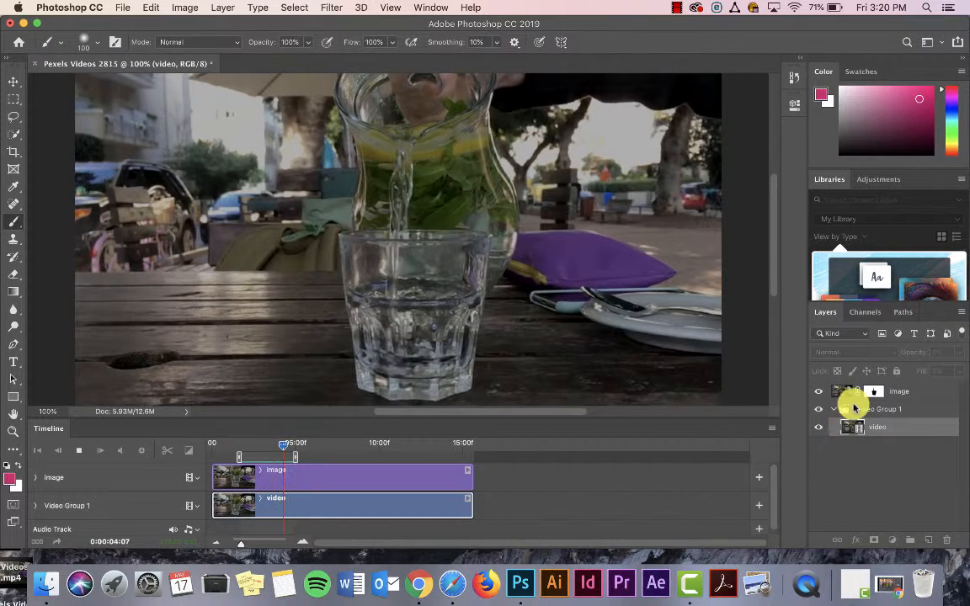
key("space")
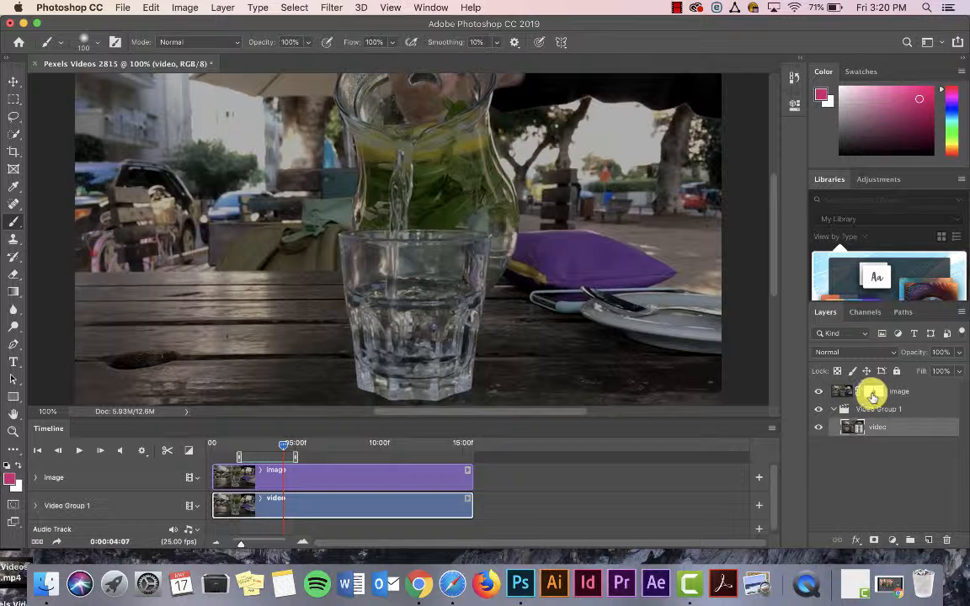
Return the mask to the video layer, hide the image layer, and scrub to 0:00:04:18
left_click_drag(873, 392, 874, 426)
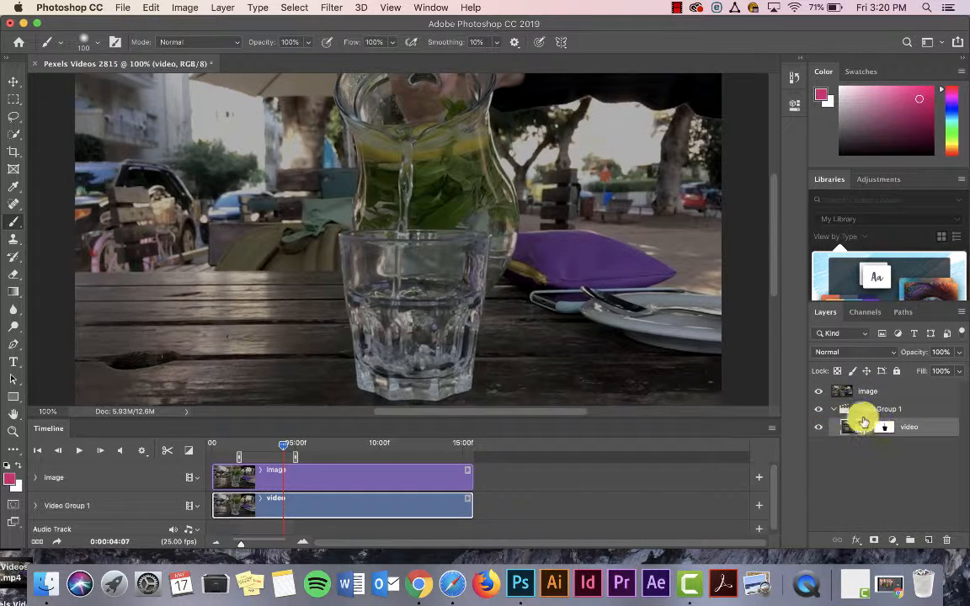
left_click(818, 391)
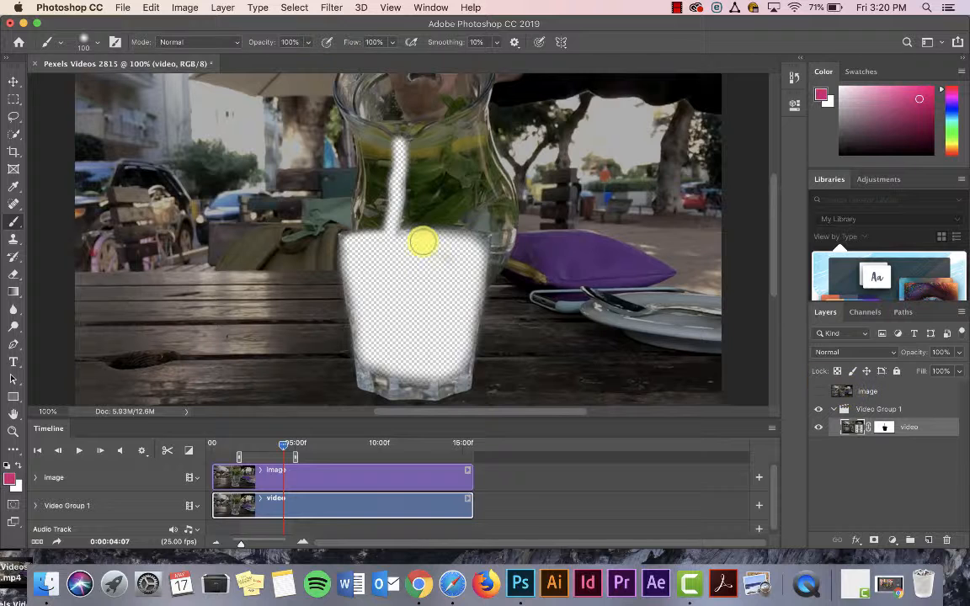
left_click_drag(277, 446, 288, 449)
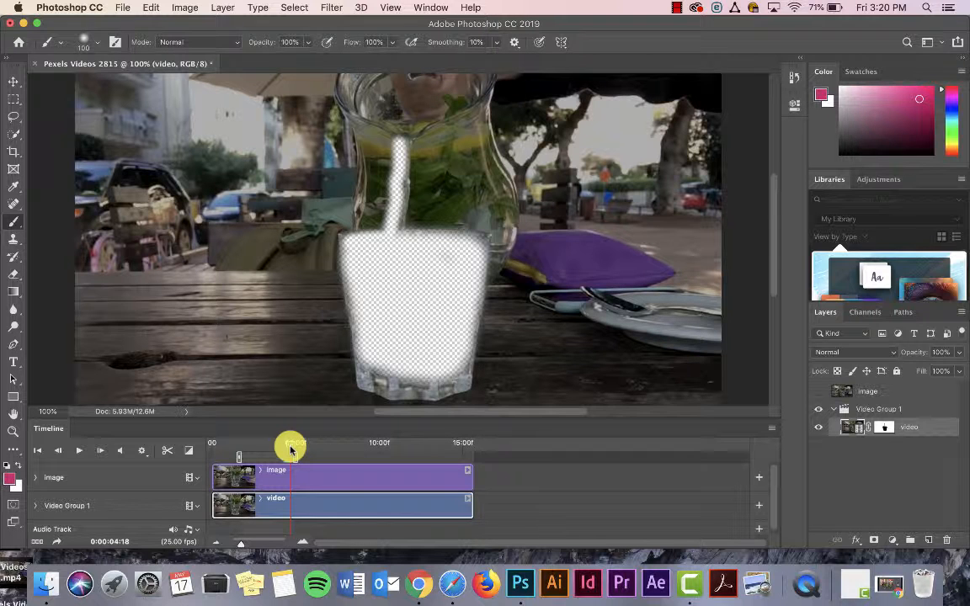
Widen the masked water stream above the glass by painting black on the video layer's mask with a size 70 brush
left_click(886, 428)
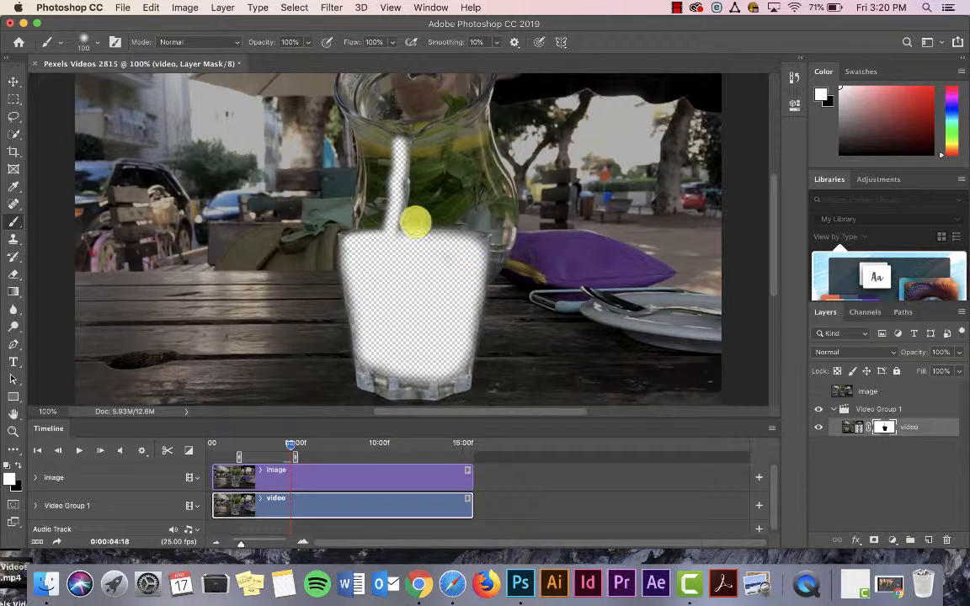
key("bracketleft")
key("bracketleft")
key("bracketleft")
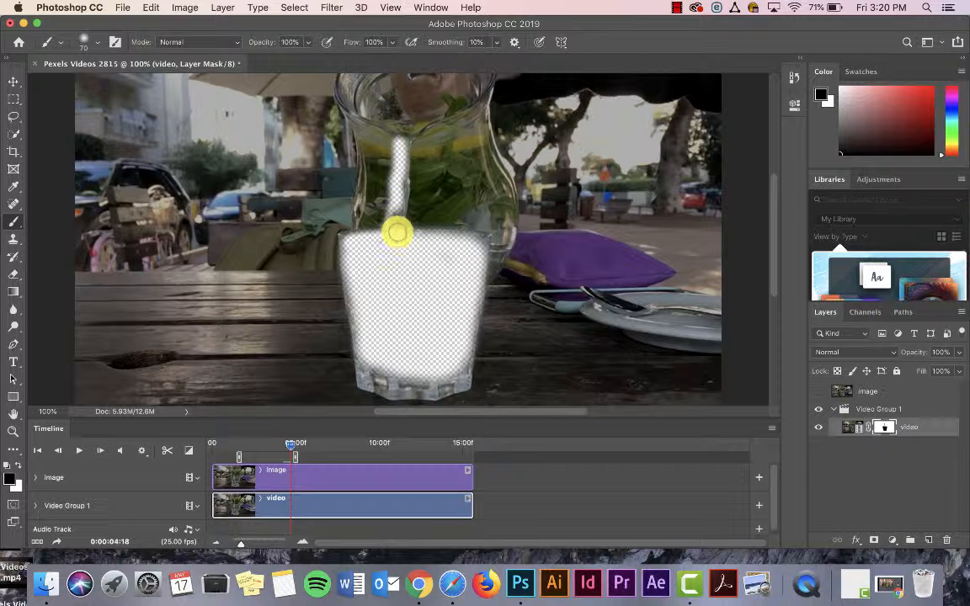
left_click_drag(398, 233, 401, 145)
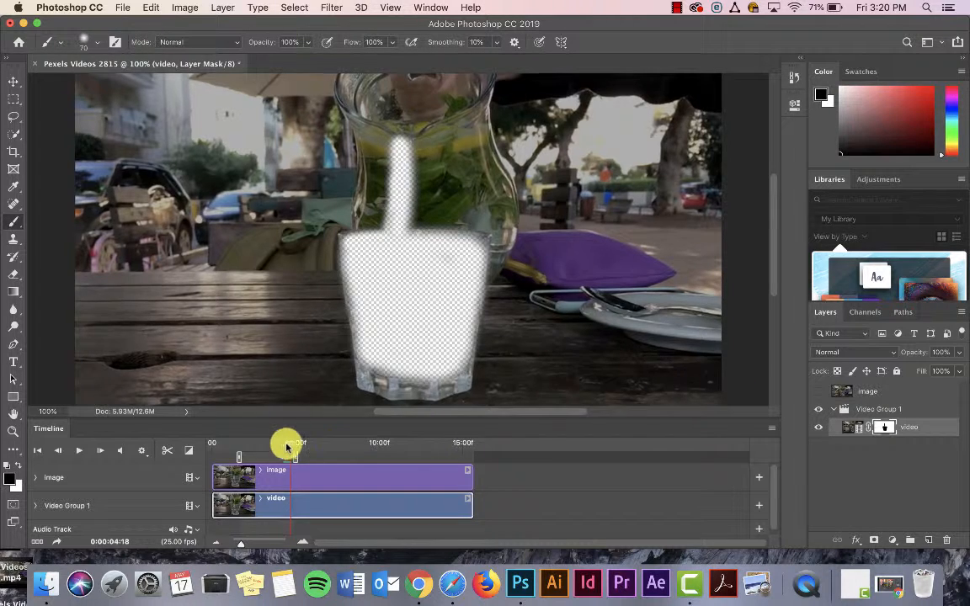
Scrub through the video to check the mask's coverage of the stream, ending at 0:00:01:22
left_click_drag(286, 447, 266, 449)
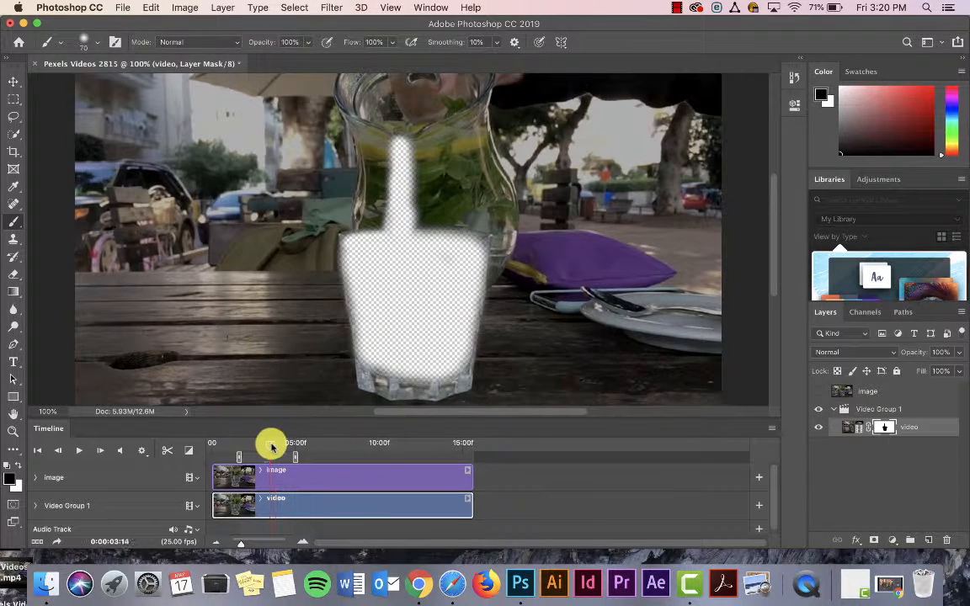
left_click_drag(266, 444, 290, 450)
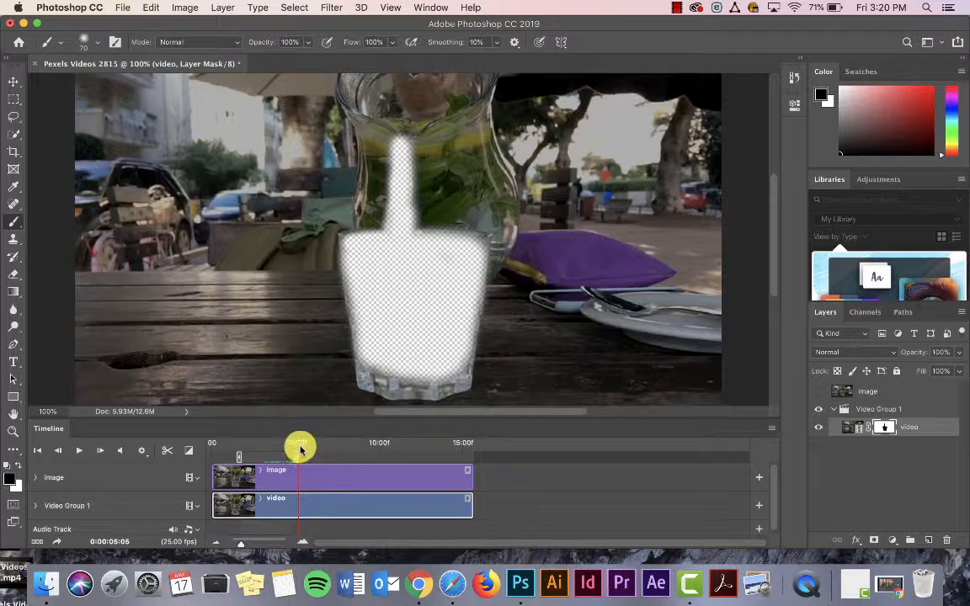
left_click_drag(300, 450, 244, 444)
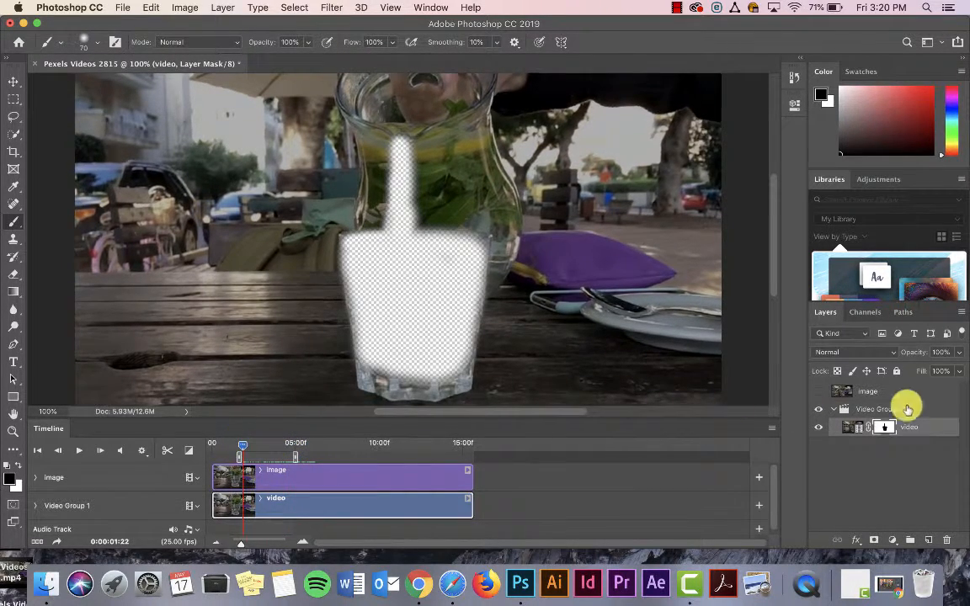
Move the mask from the video layer to the image layer, show the image layer, and preview the cinemagraph
left_click_drag(885, 427, 876, 393)
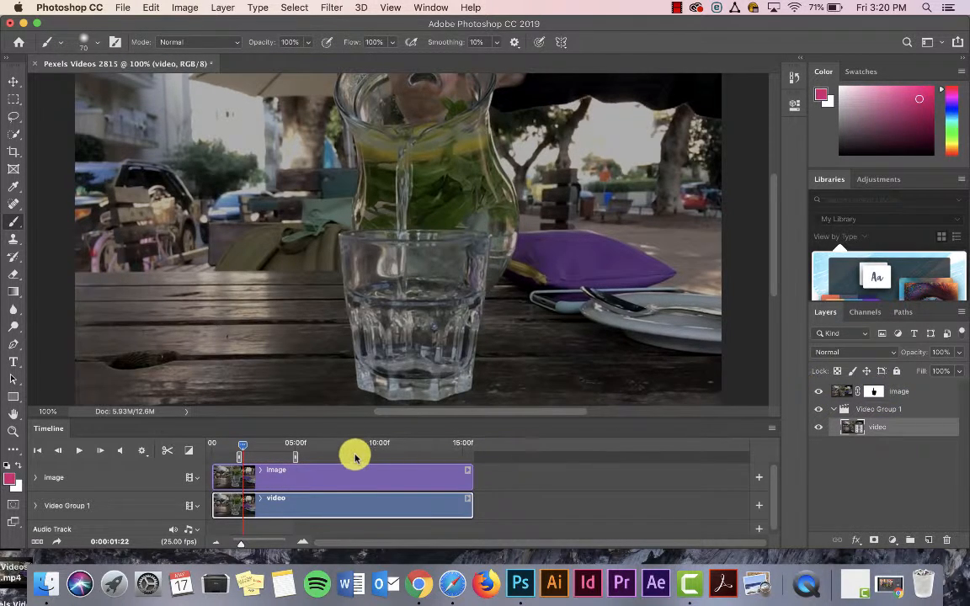
key("space")
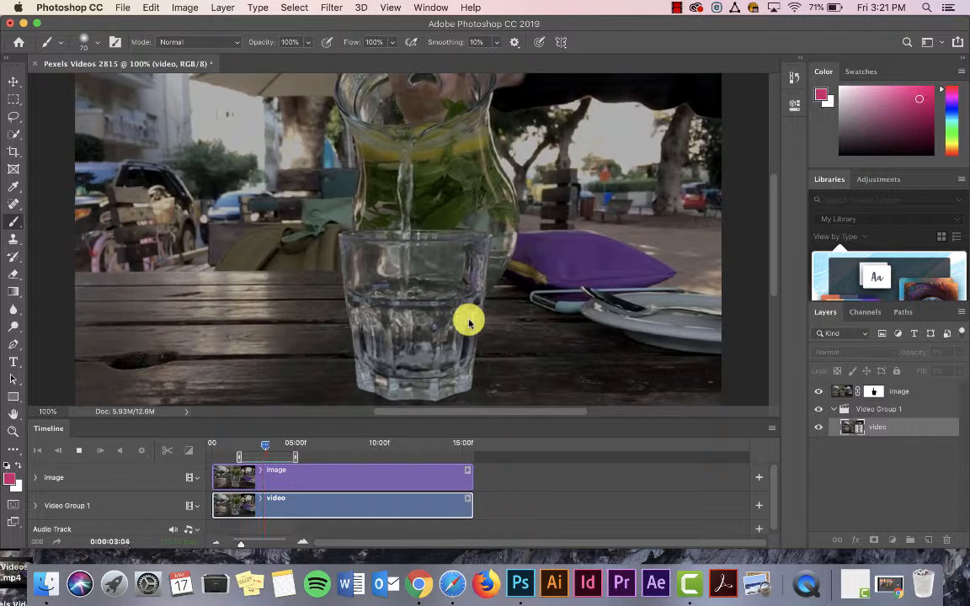
key("space")
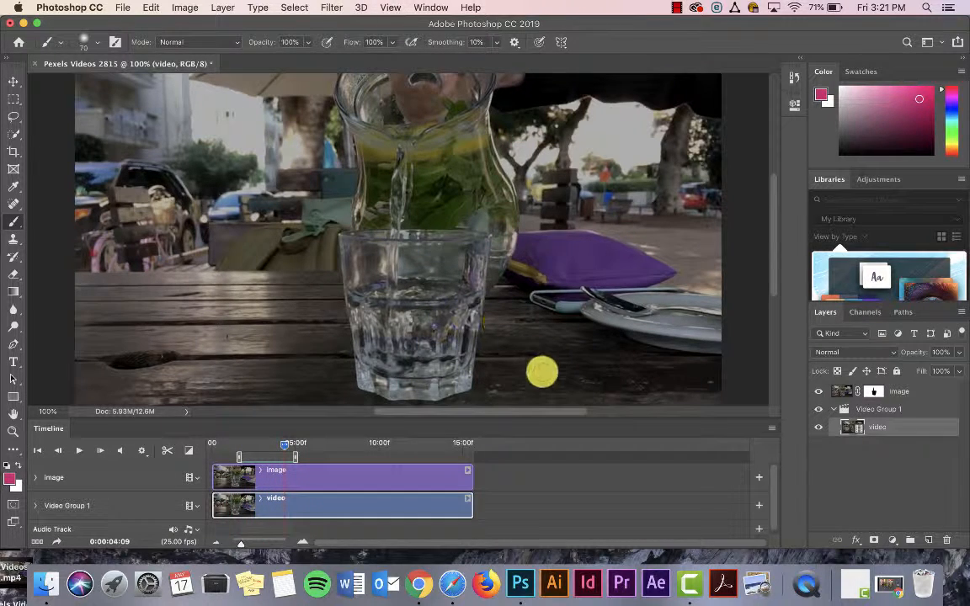
Render the work area as an H.264 video named WaterPit.mp4 on the Desktop
left_click_drag(331, 417, 338, 446)
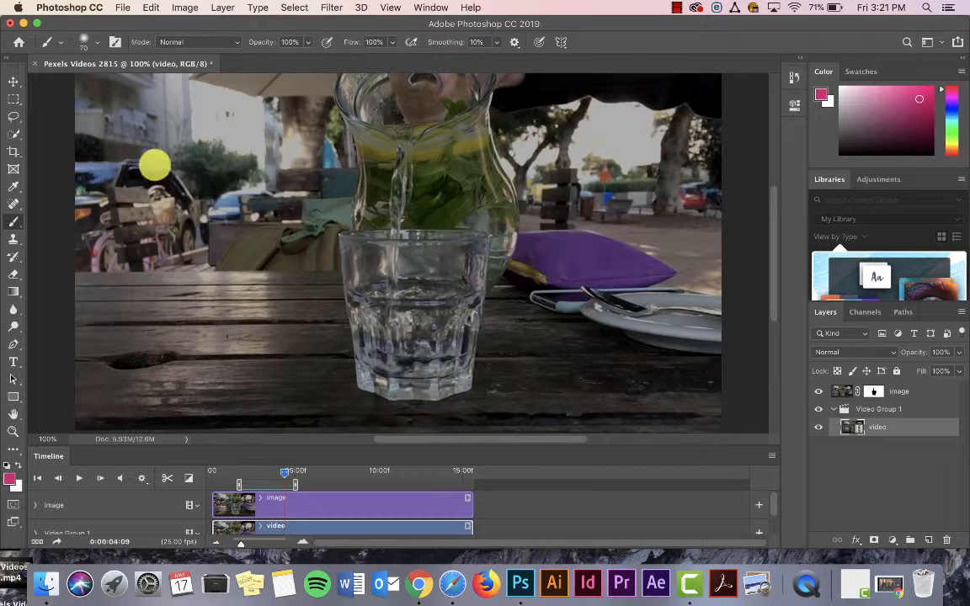
left_click(120, 7)
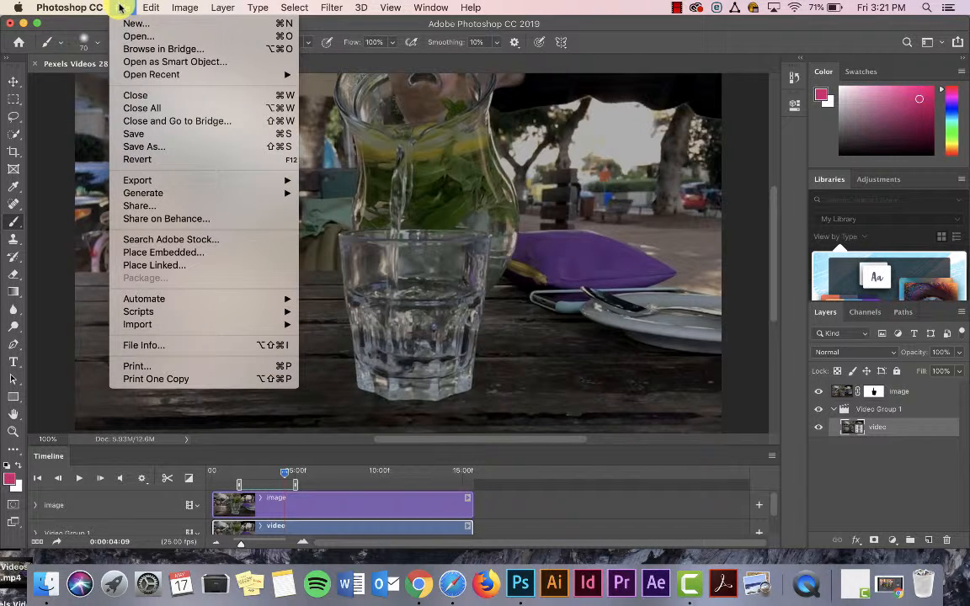
mouse_move(210, 184)
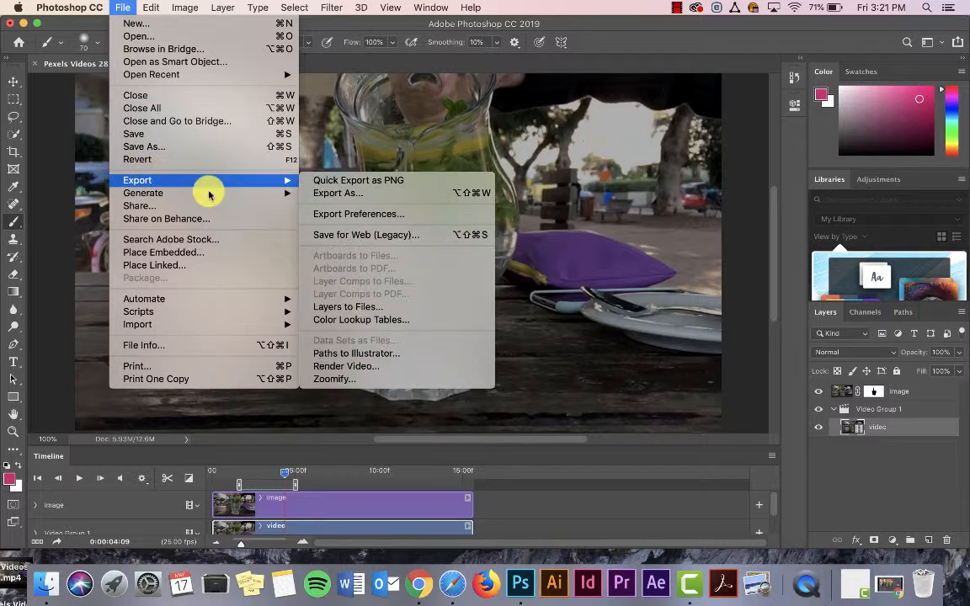
left_click(337, 368)
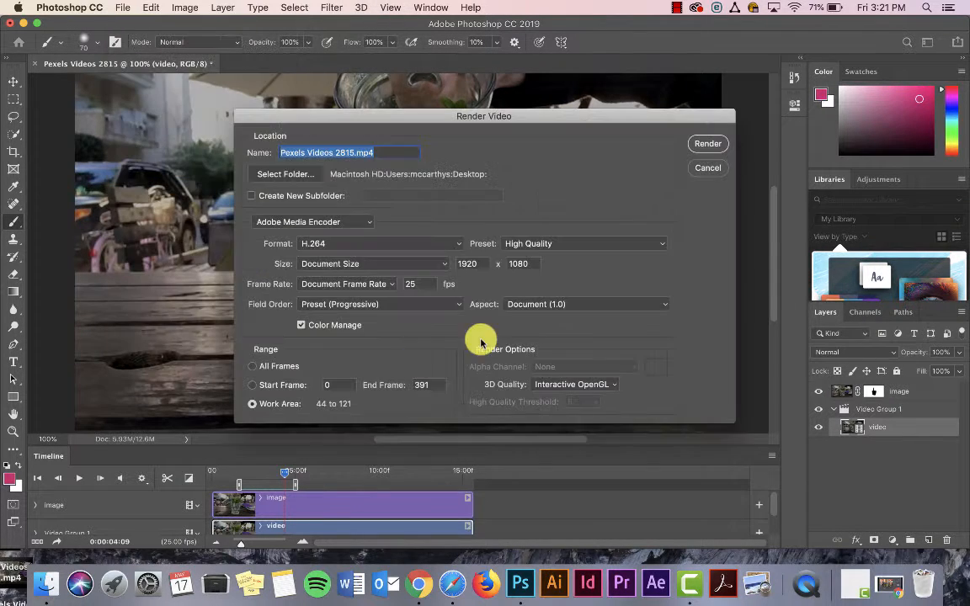
left_click_drag(352, 154, 246, 149)
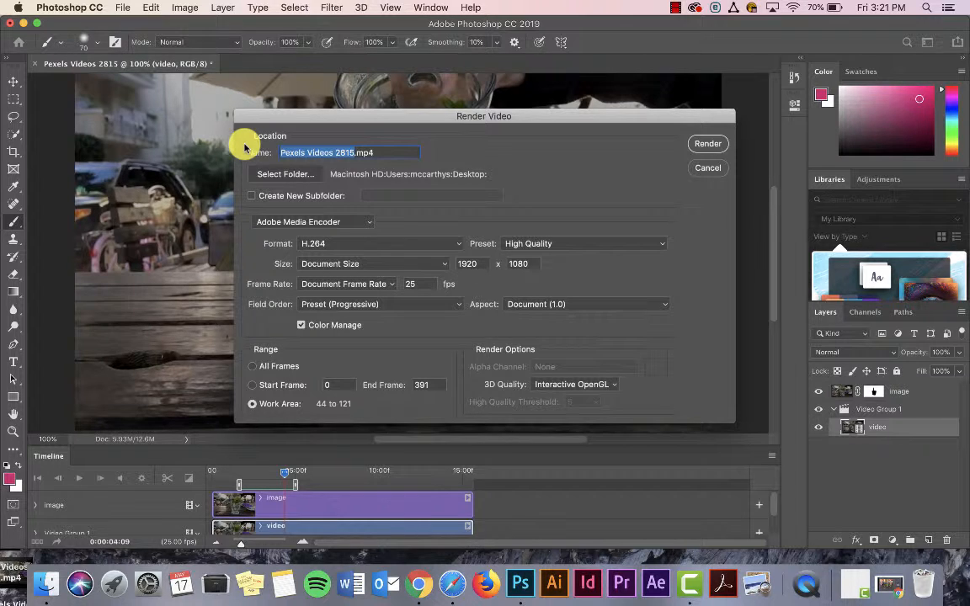
key("BackSpace")
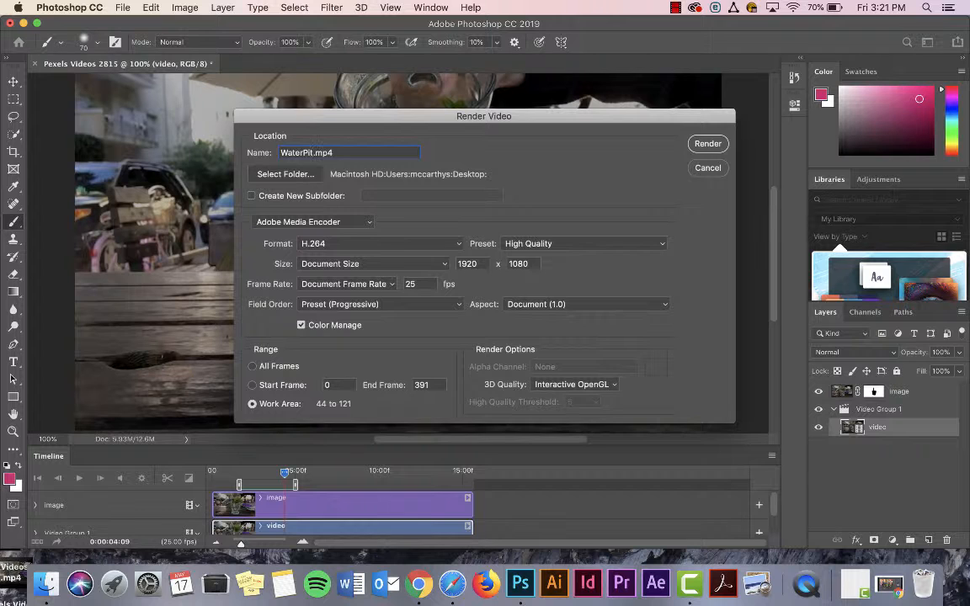
left_click(699, 143)
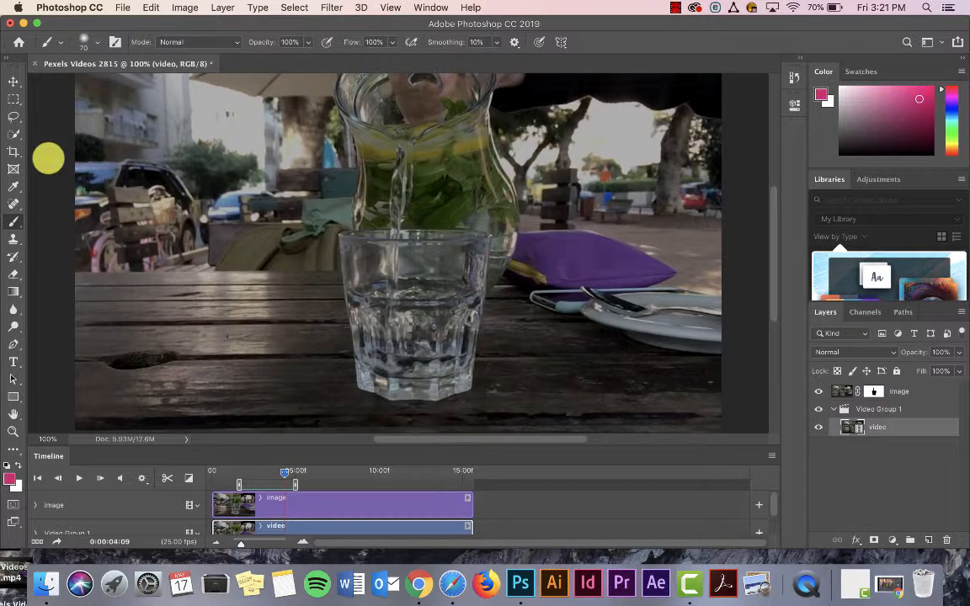
Close the Pexels Videos 2815 document without saving, and open WaterPit.mp4 from the Desktop
left_click(36, 64)
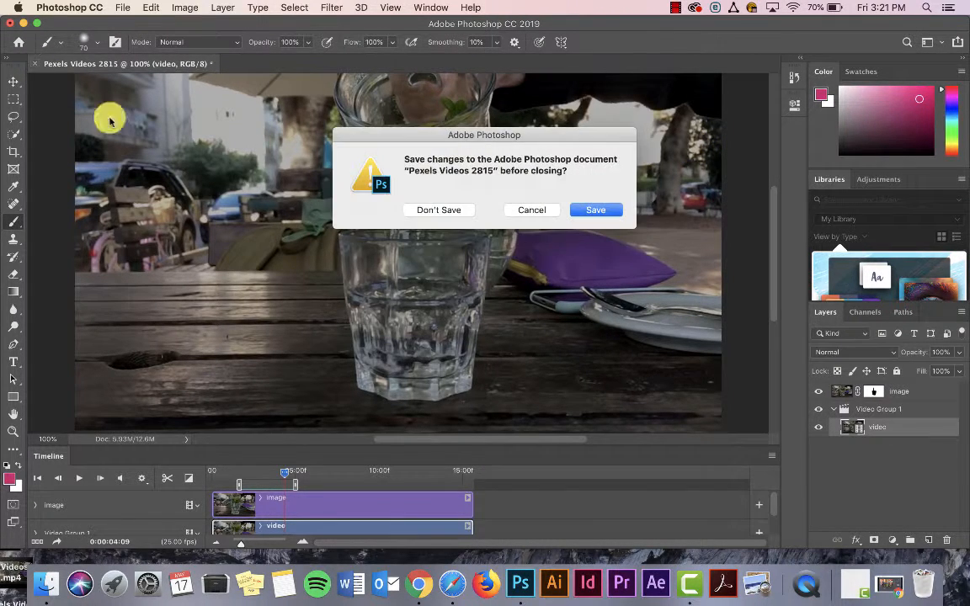
left_click(454, 212)
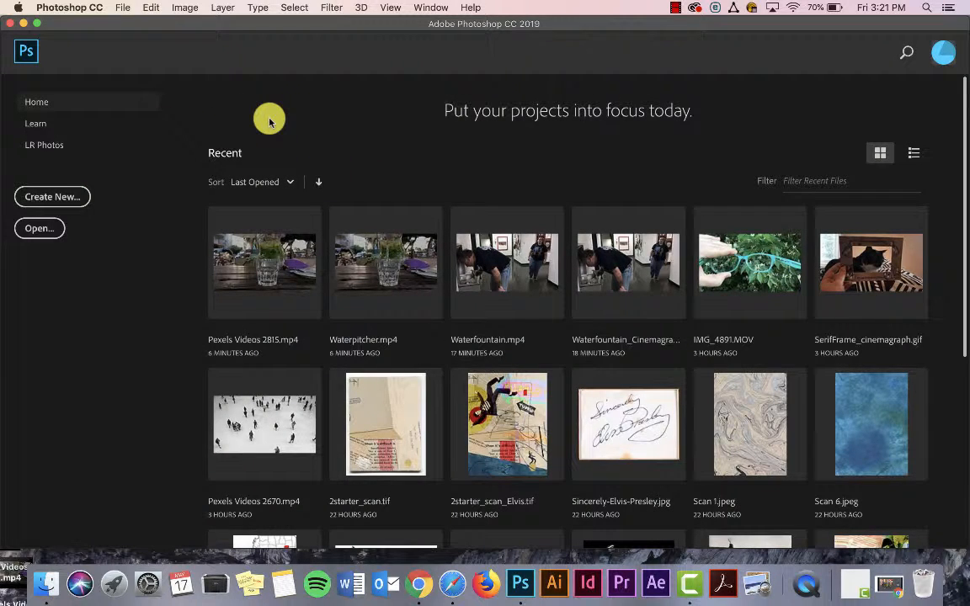
key("super+o")
left_click(289, 98)
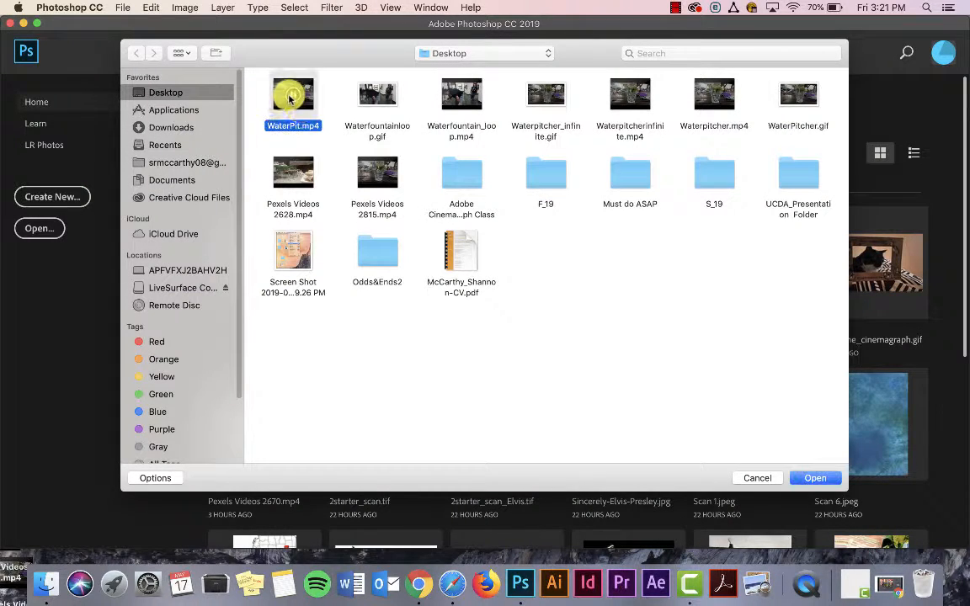
left_click(815, 479)
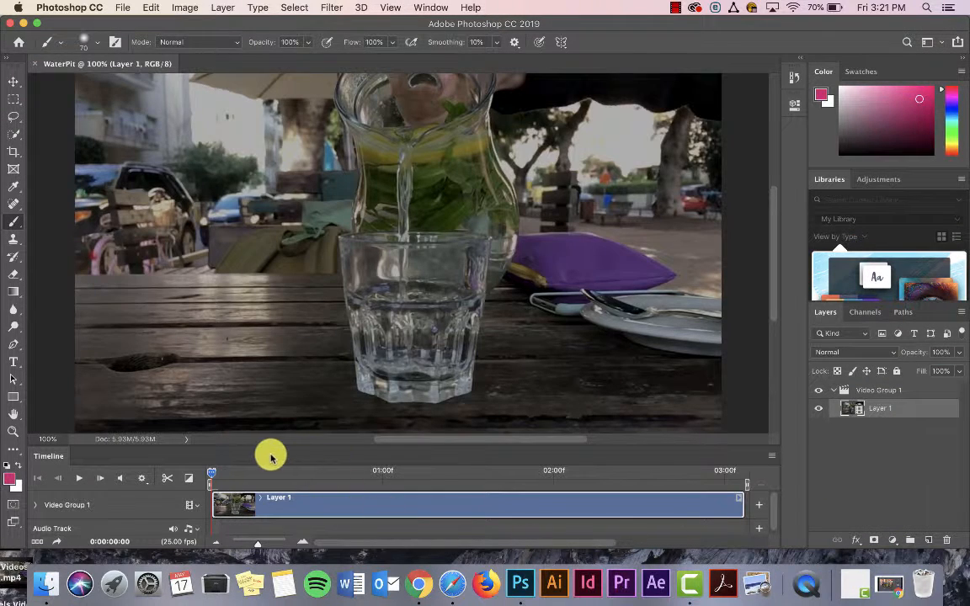
Enlarge the timeline area and play the rendered WaterPit video to review its loop
left_click_drag(290, 443, 285, 426)
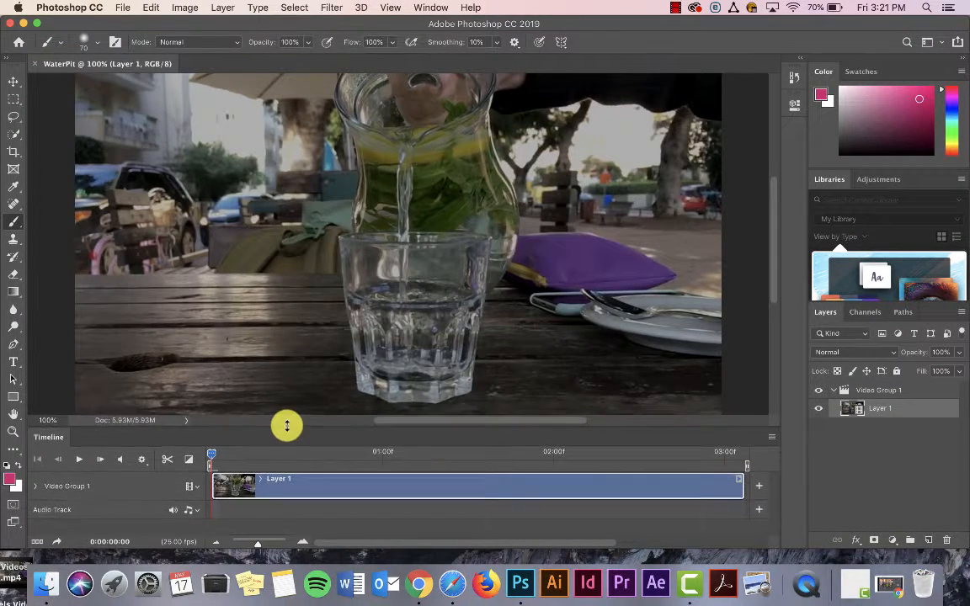
key("space")
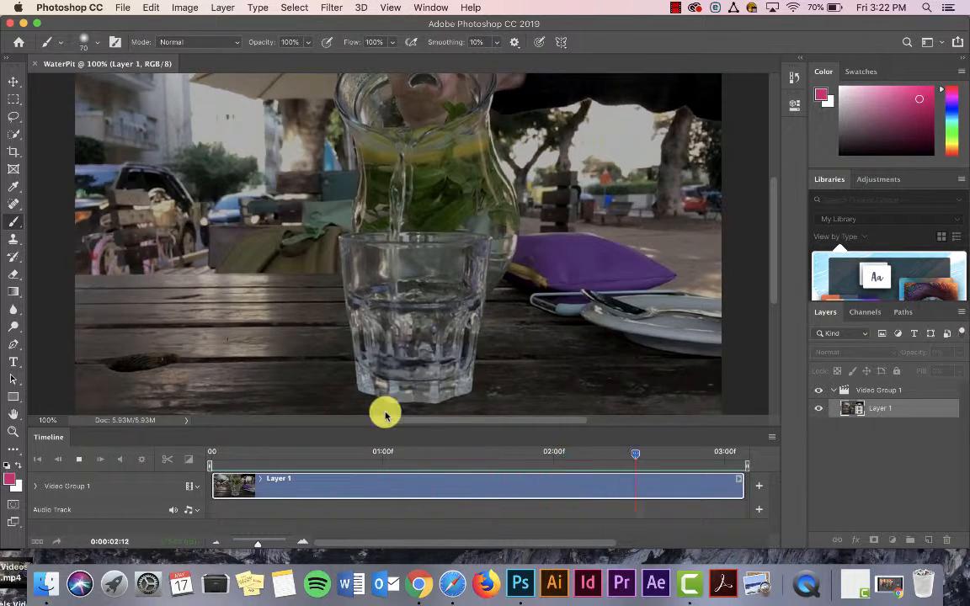
key("space")
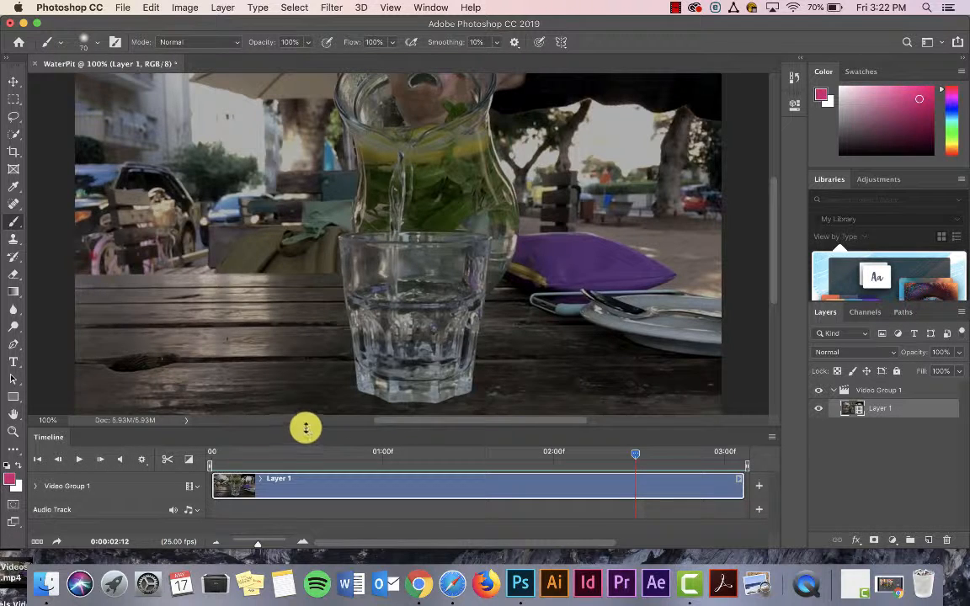
left_click_drag(305, 426, 318, 386)
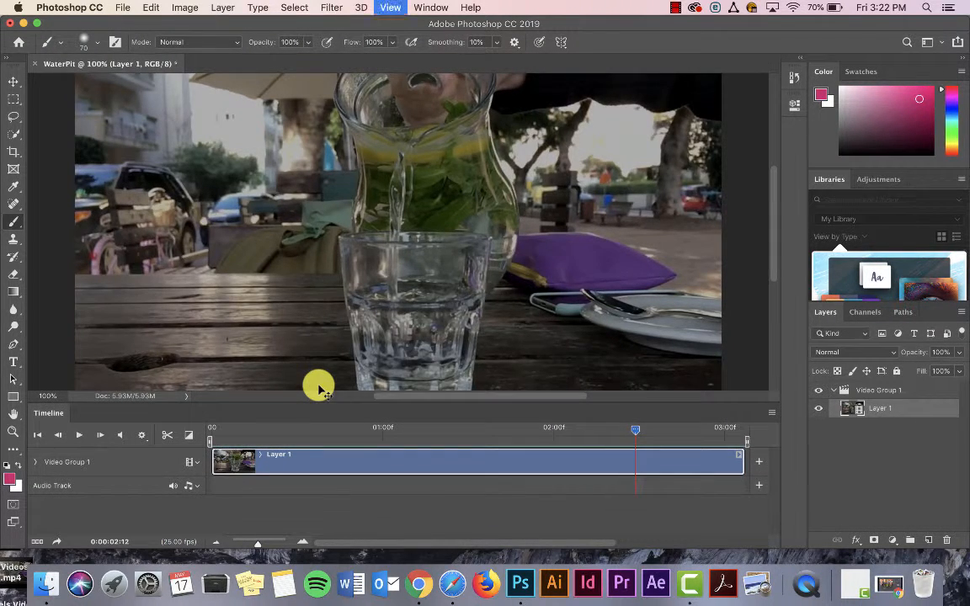
key("super+minus")
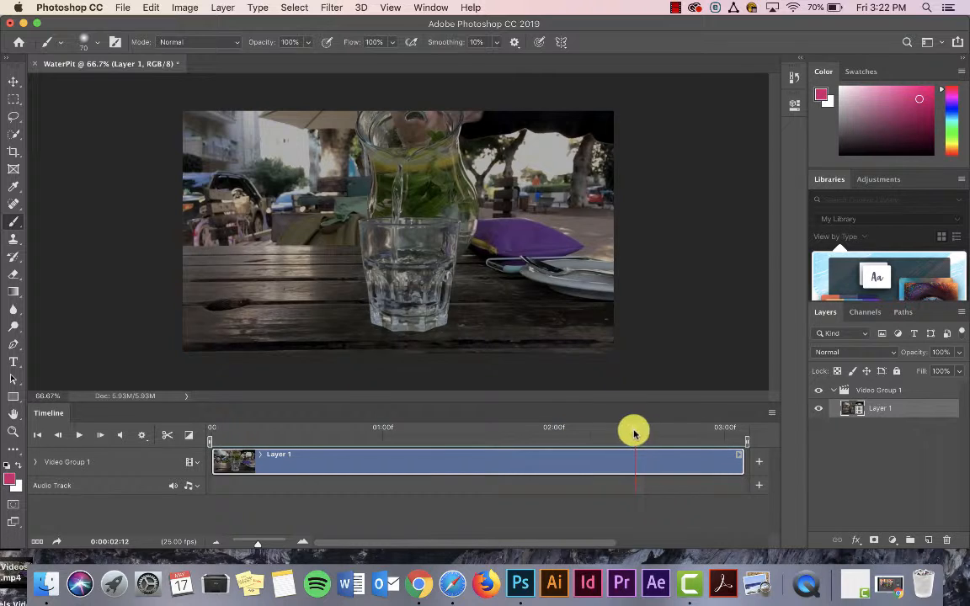
left_click(832, 391)
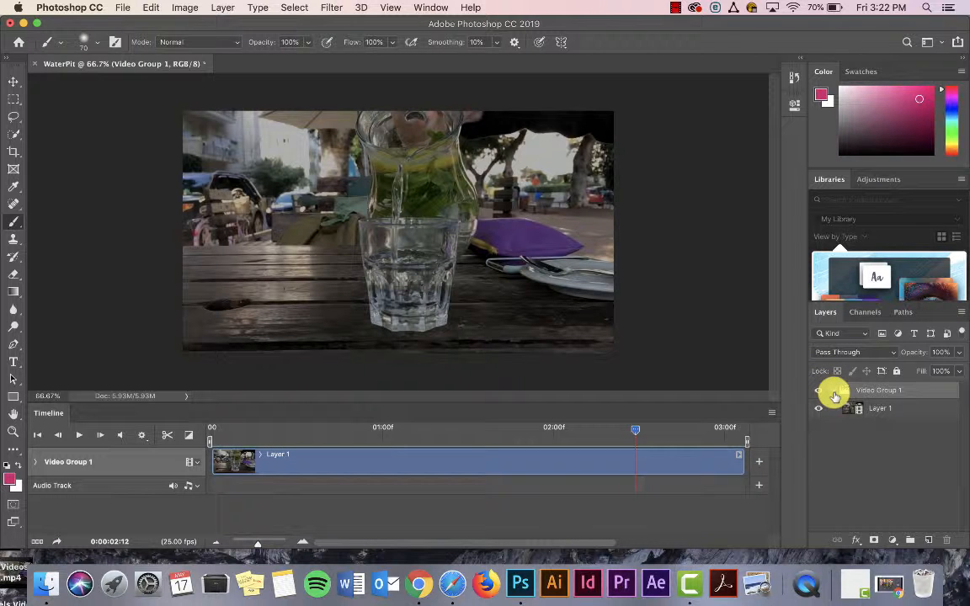
left_click(834, 392)
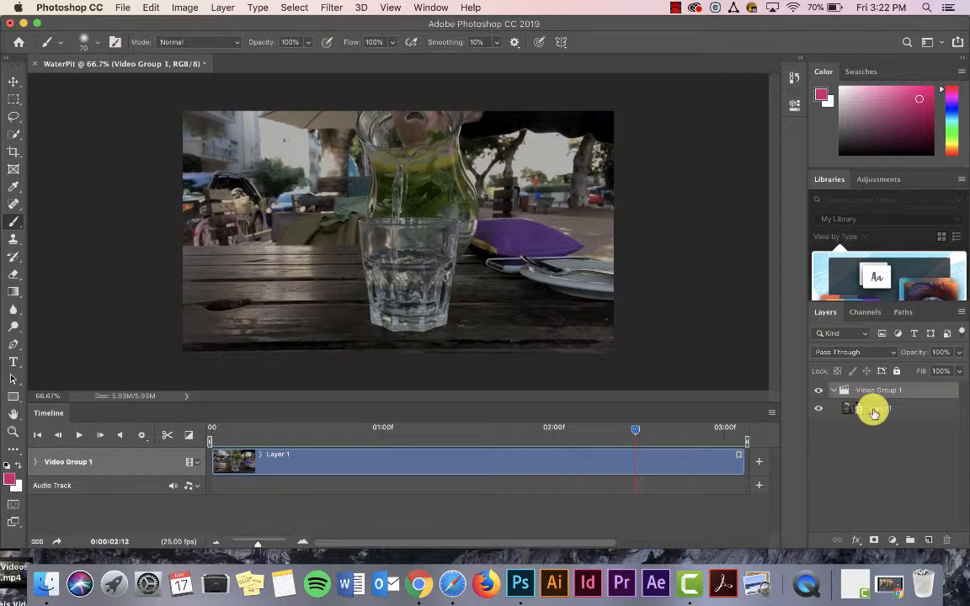
left_click_drag(874, 413, 889, 385)
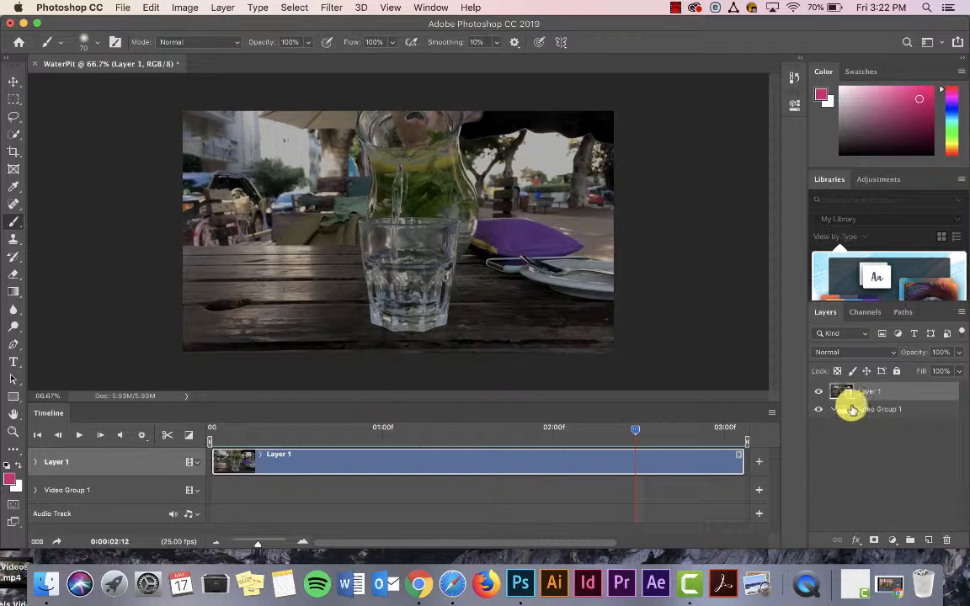
key("super+z")
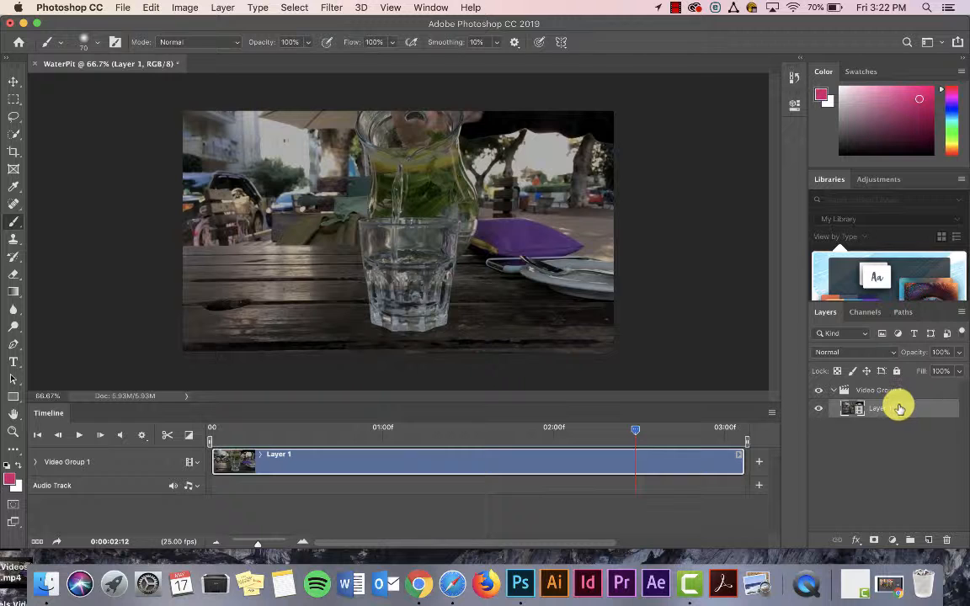
key("super+j")
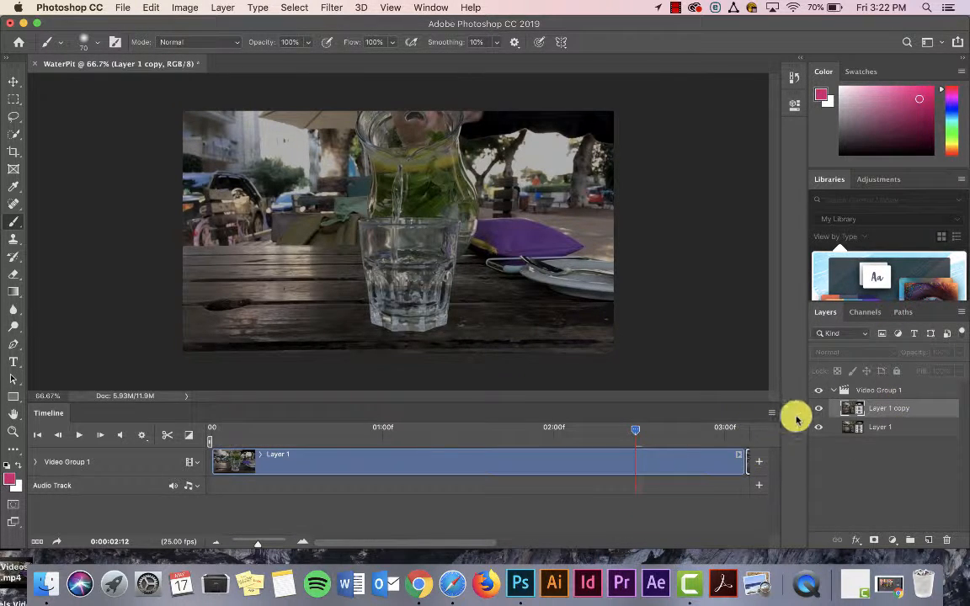
left_click(845, 428)
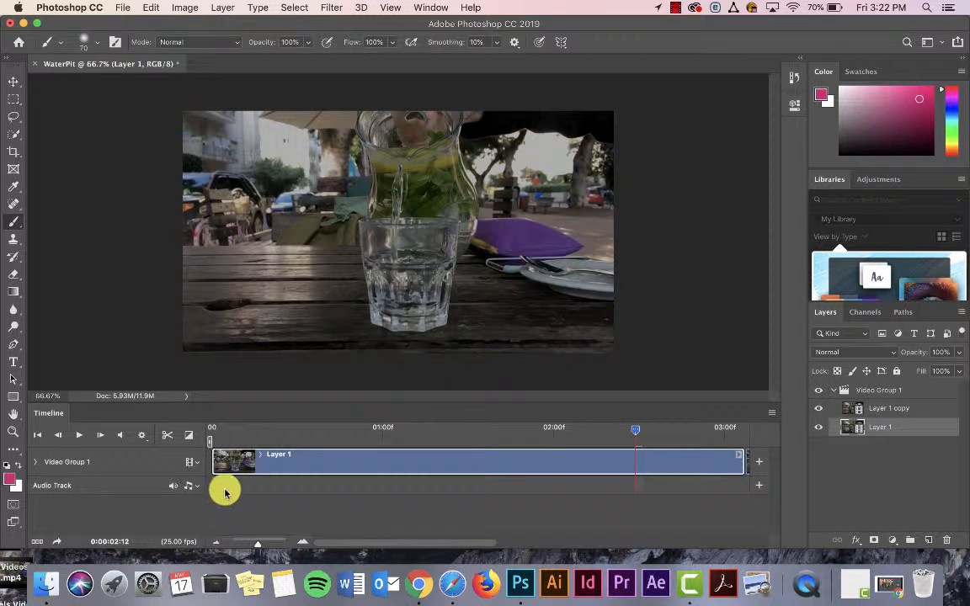
left_click(35, 462)
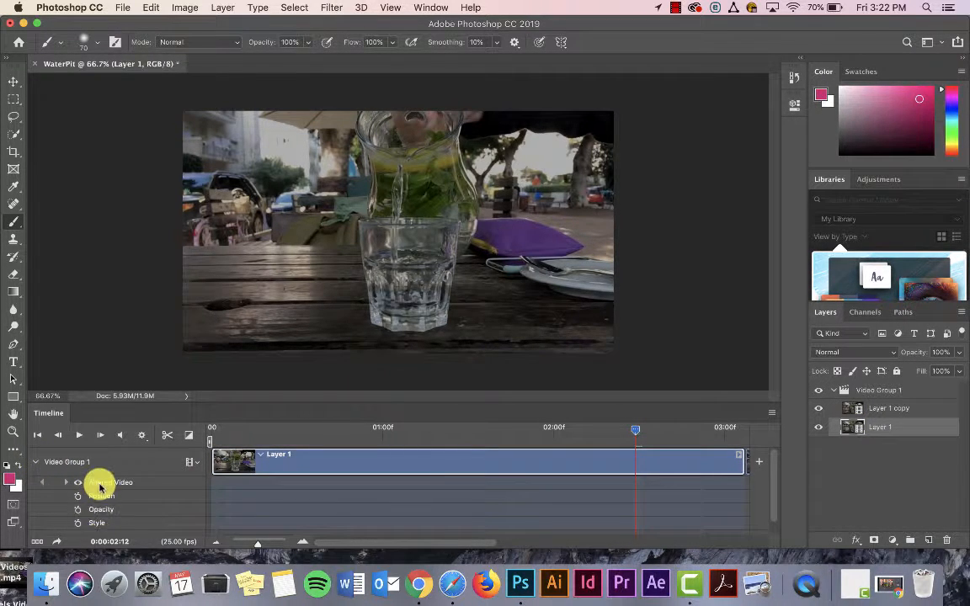
left_click(35, 461)
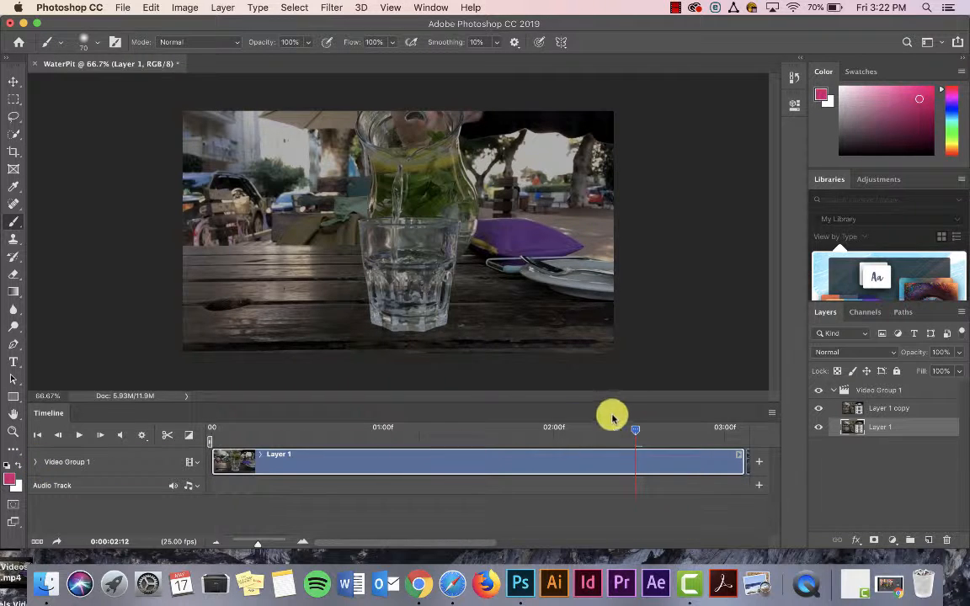
key("super+z")
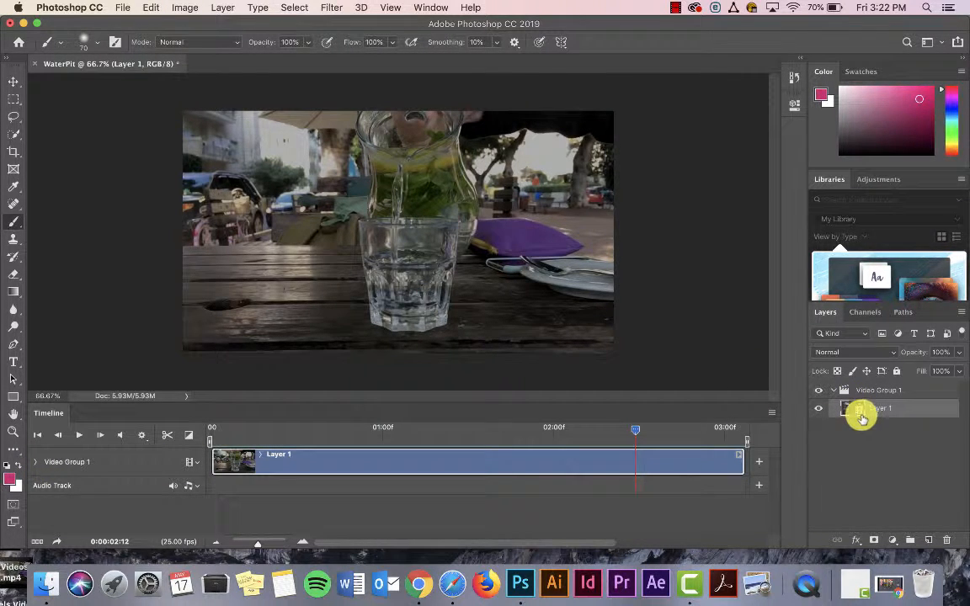
Move Layer 1 out of Video Group 1 and delete the empty group
left_click_drag(861, 419, 869, 388)
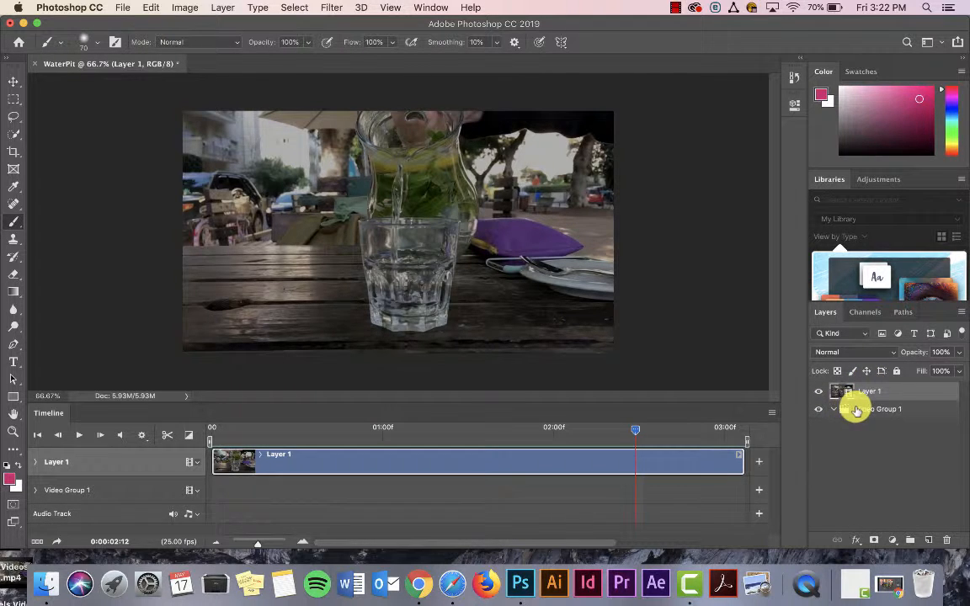
left_click(856, 410)
left_click(947, 540)
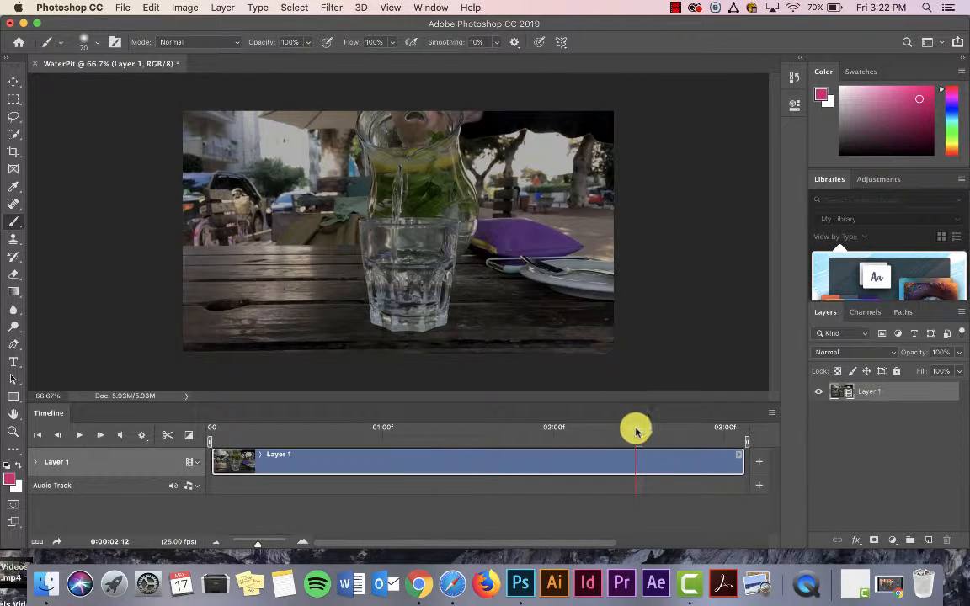
Split the Layer 1 clip on the timeline at 0:00:01:00
left_click_drag(636, 431, 377, 429)
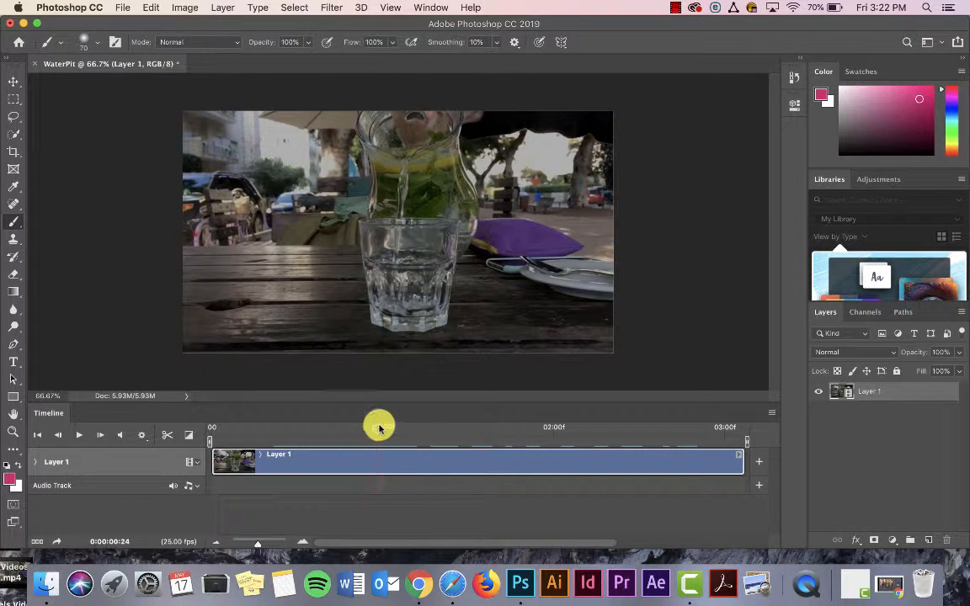
left_click(167, 436)
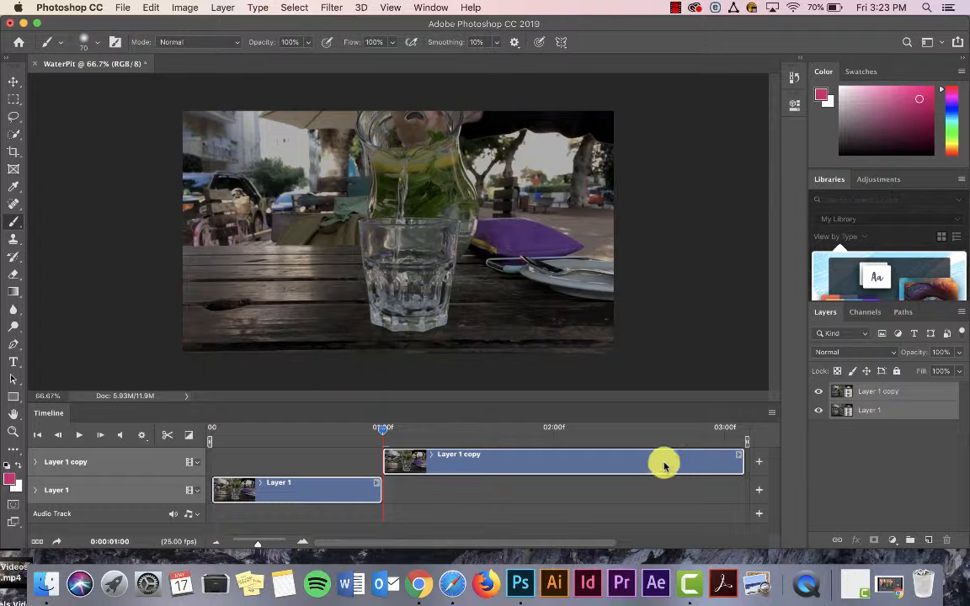
Move the Layer 1 copy clip to the timeline's start and shift the Layer 1 clip so both end at the same frame
mouse_move(663, 466)
left_mouse_down()
mouse_move(624, 459)
mouse_move(646, 460)
left_mouse_up()
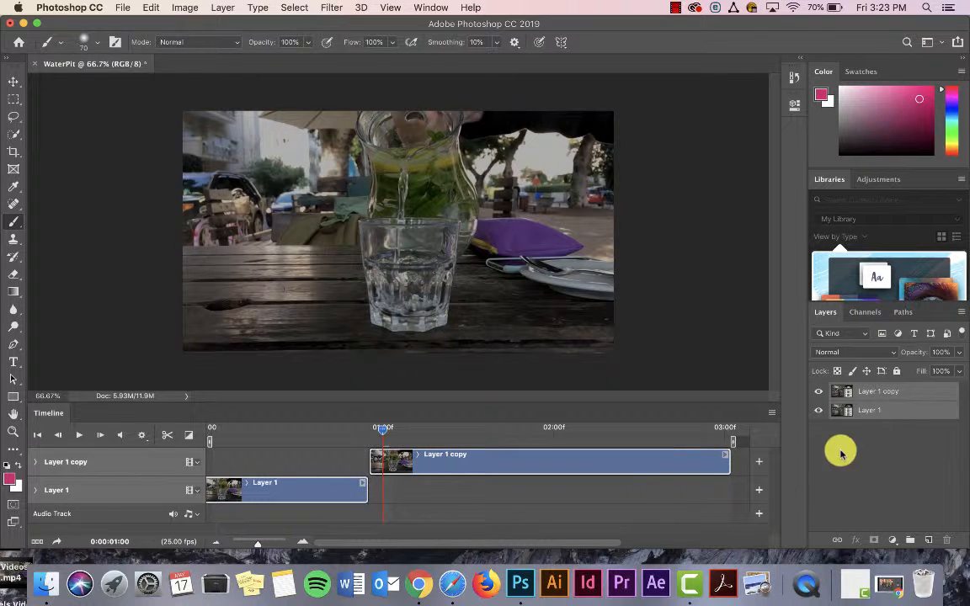
left_click(857, 394)
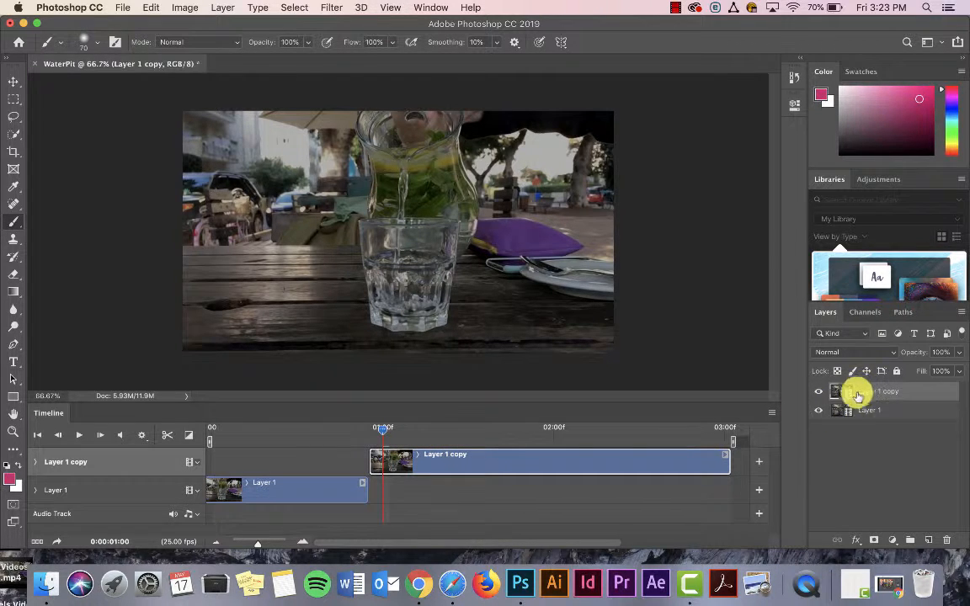
left_click_drag(584, 455, 424, 466)
left_click_drag(295, 496, 497, 492)
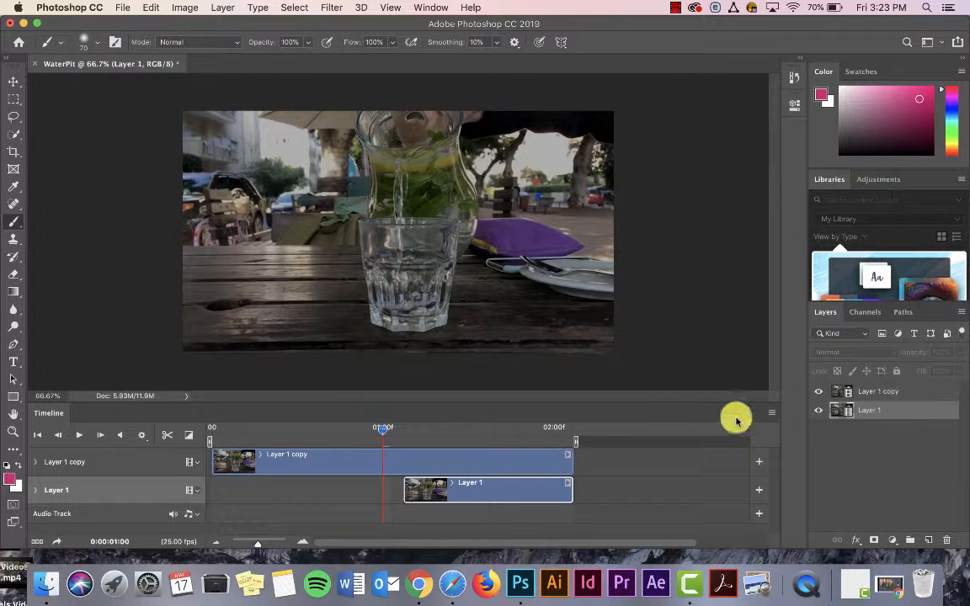
Apply a 1 s Fade to the end of the Layer 1 copy clip, spanning its overlap with Layer 1
left_click(852, 393)
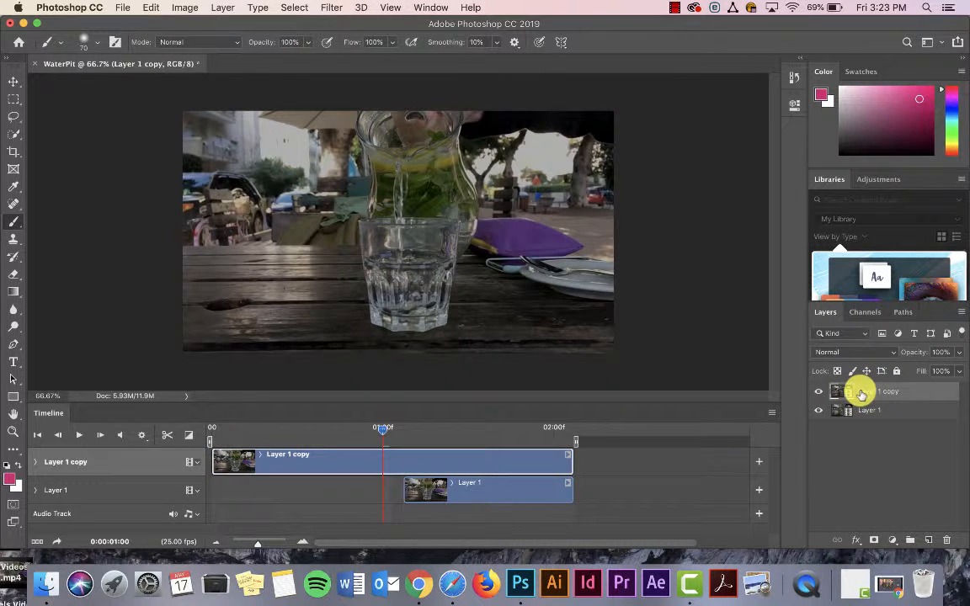
left_click(189, 438)
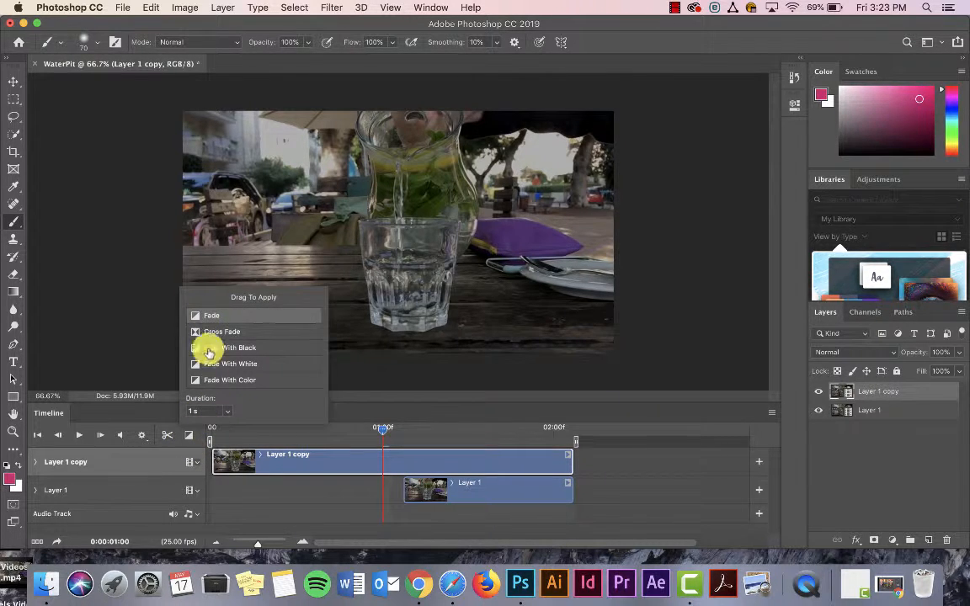
left_click_drag(195, 315, 526, 463)
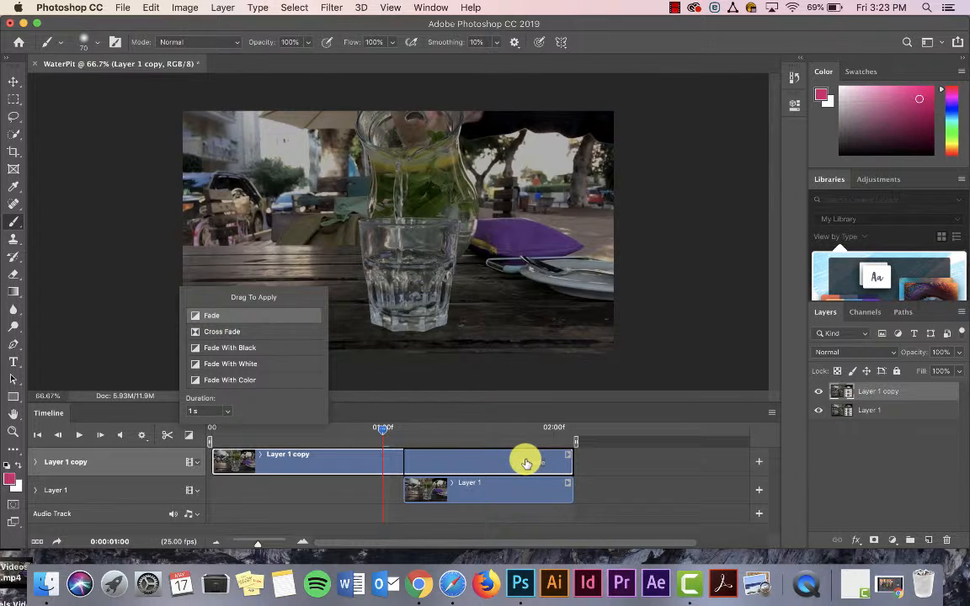
left_click_drag(526, 463, 525, 462)
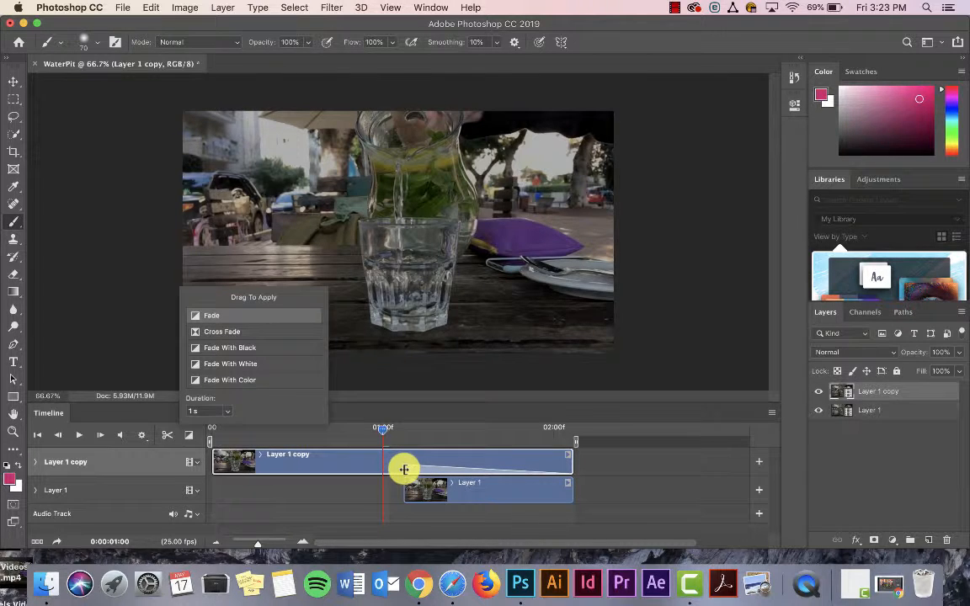
mouse_move(404, 471)
left_mouse_down()
mouse_move(346, 469)
mouse_move(422, 469)
mouse_move(401, 470)
mouse_move(411, 463)
left_mouse_up()
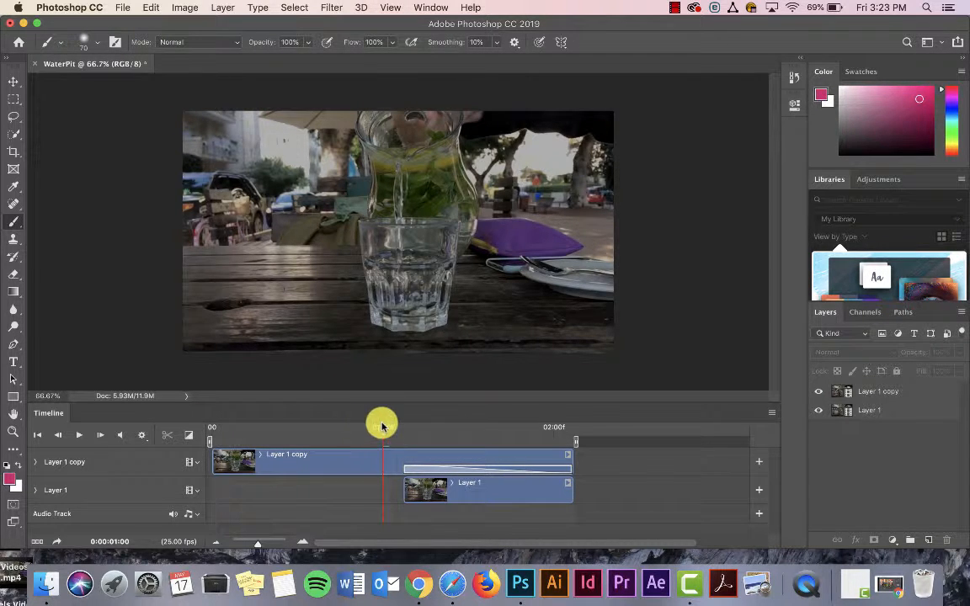
Play the timeline from the start to review the faded loop, and switch to the Move tool
left_click_drag(382, 424, 197, 418)
key("space")
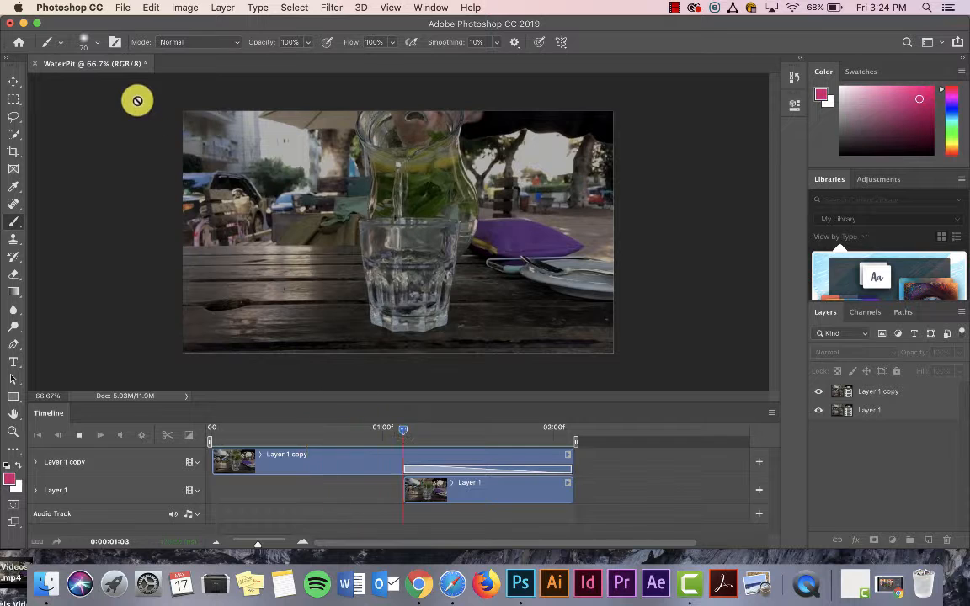
left_click(10, 84)
Review the Save for Web (Legacy) GIF settings and the video export options without exporting anything
left_click(123, 7)
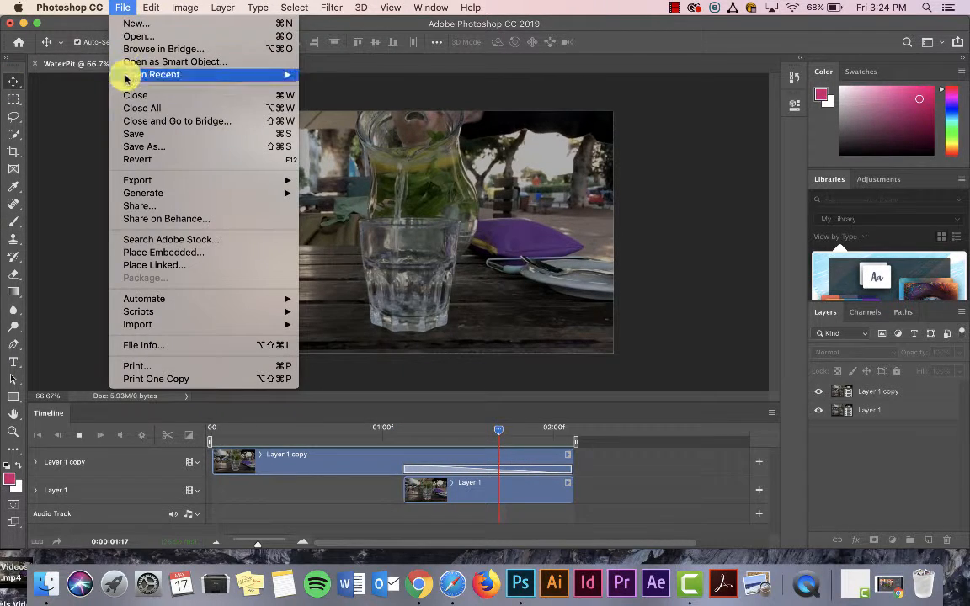
mouse_move(156, 181)
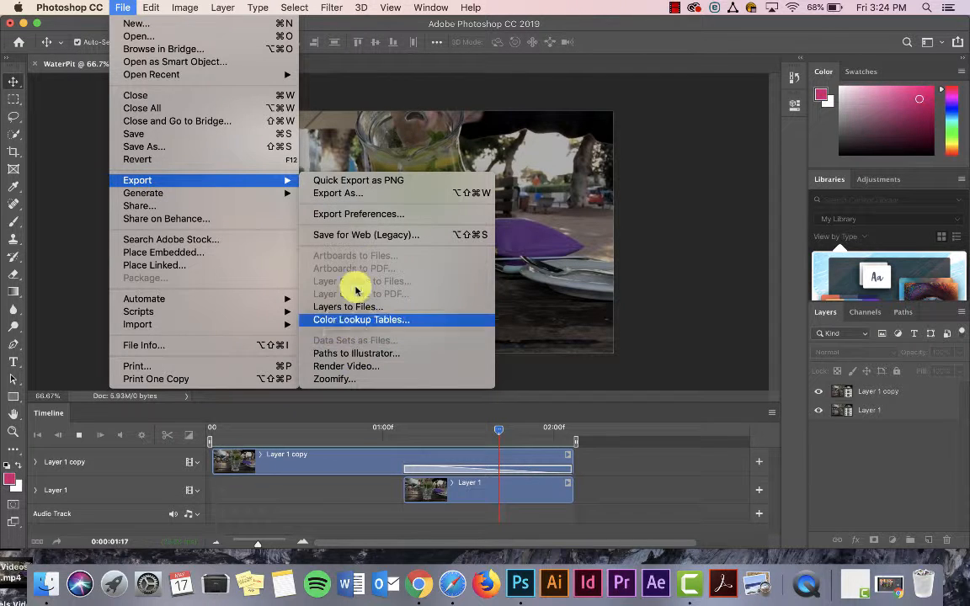
left_click(366, 232)
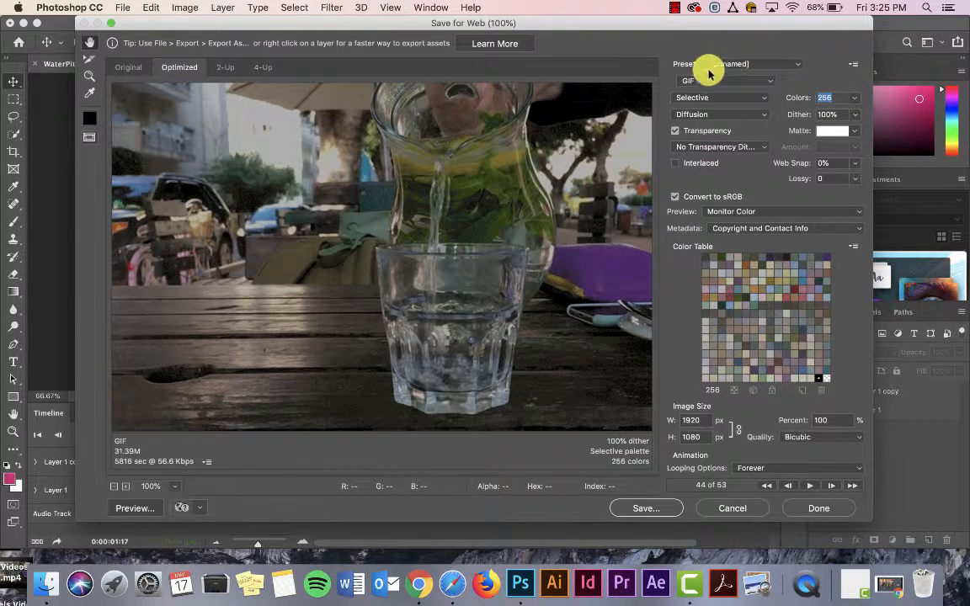
left_click(733, 508)
left_click(123, 7)
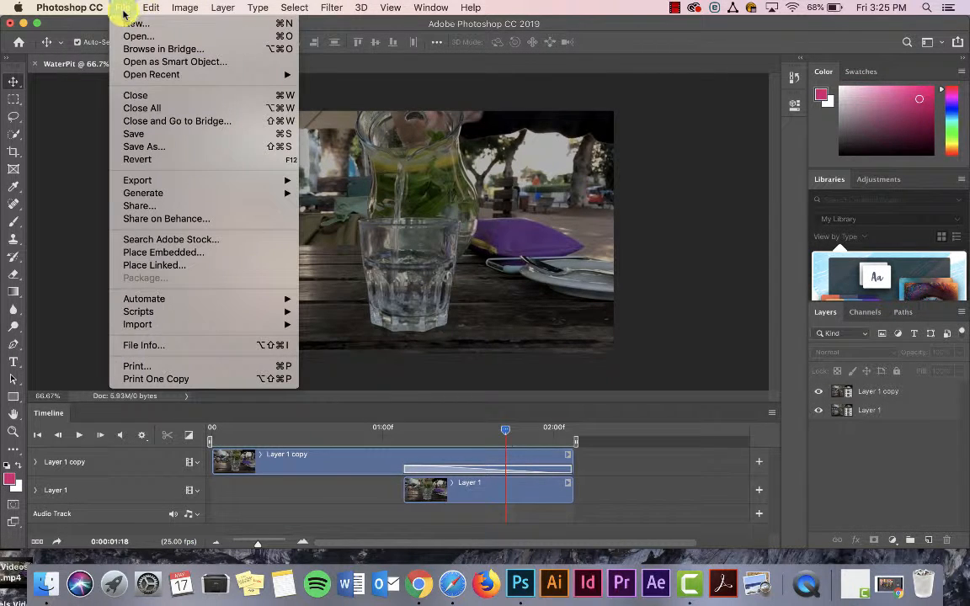
mouse_move(168, 181)
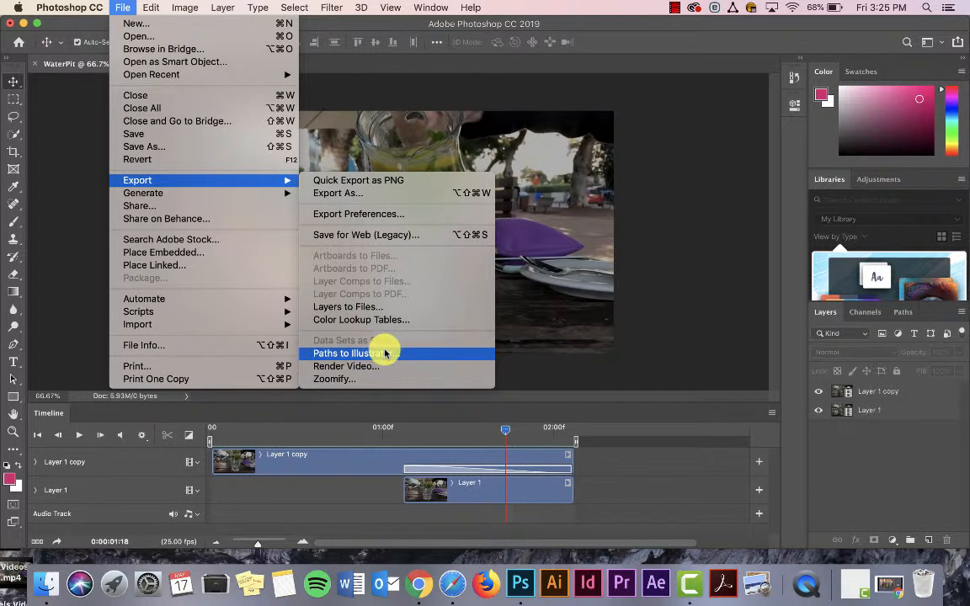
left_click(544, 396)
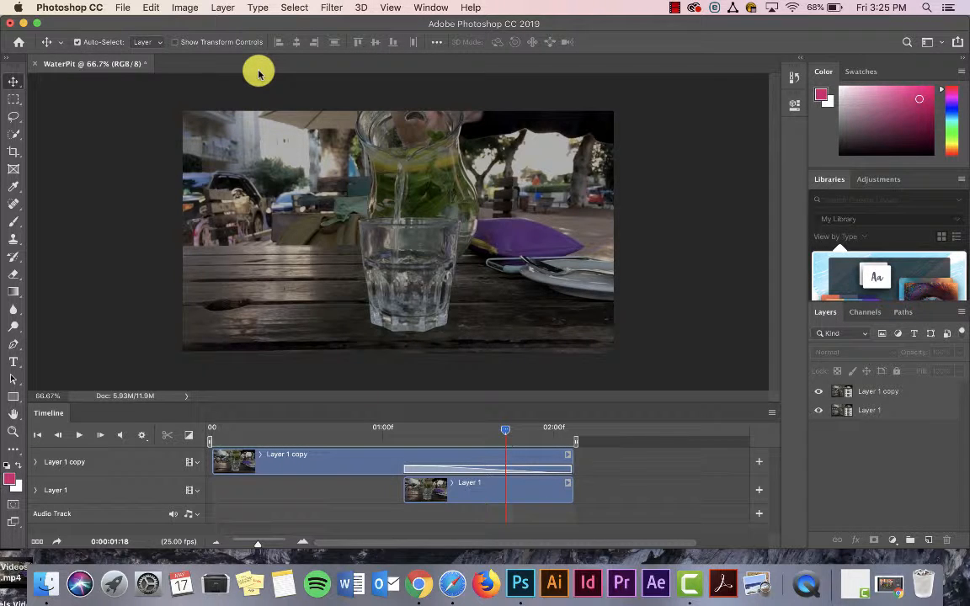
Open the IMG_4915 drinking-fountain video and inspect the man's face and the water stream up close at 0;00;02;06
key("super+o")
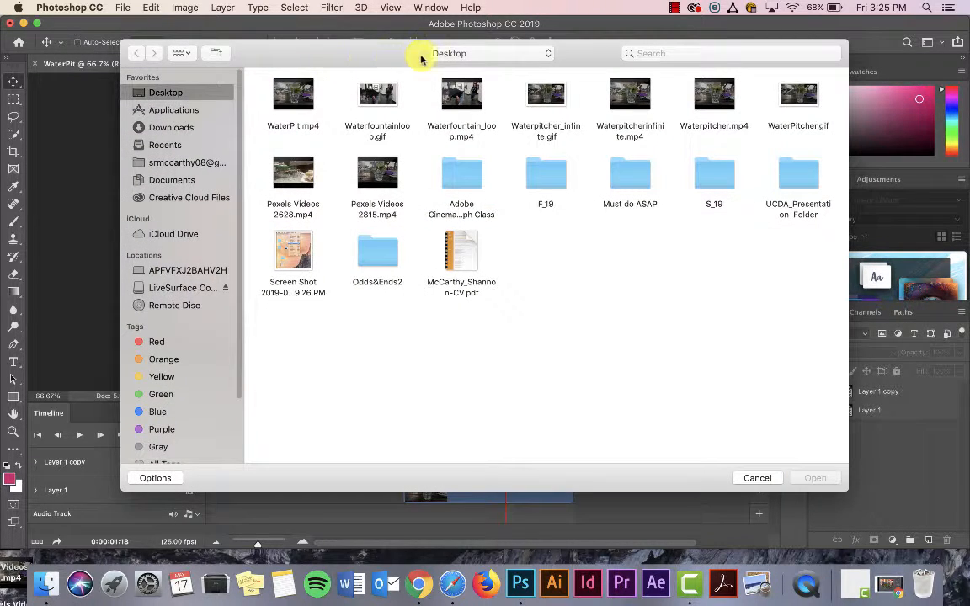
double_click(461, 94)
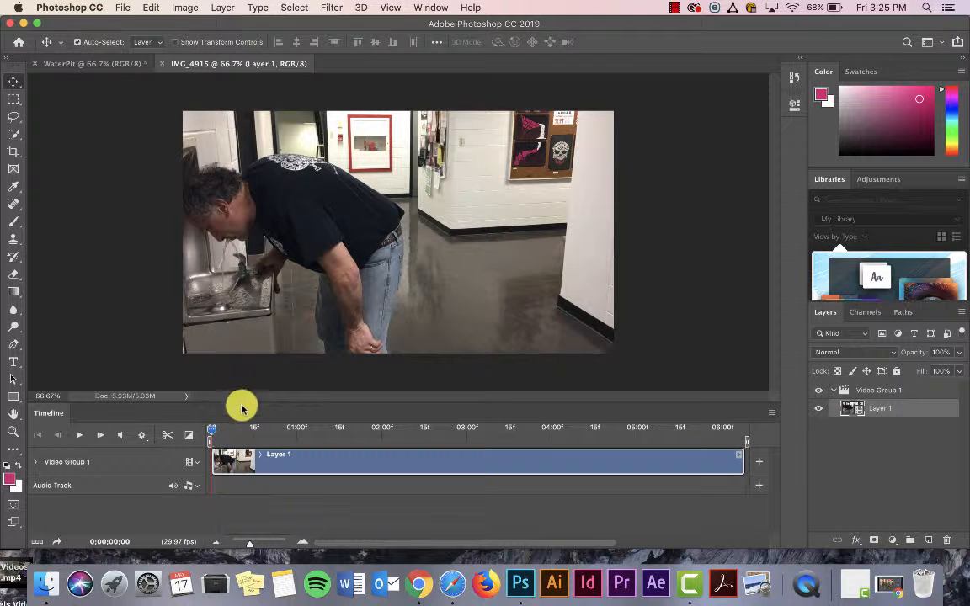
left_click_drag(212, 435, 399, 429)
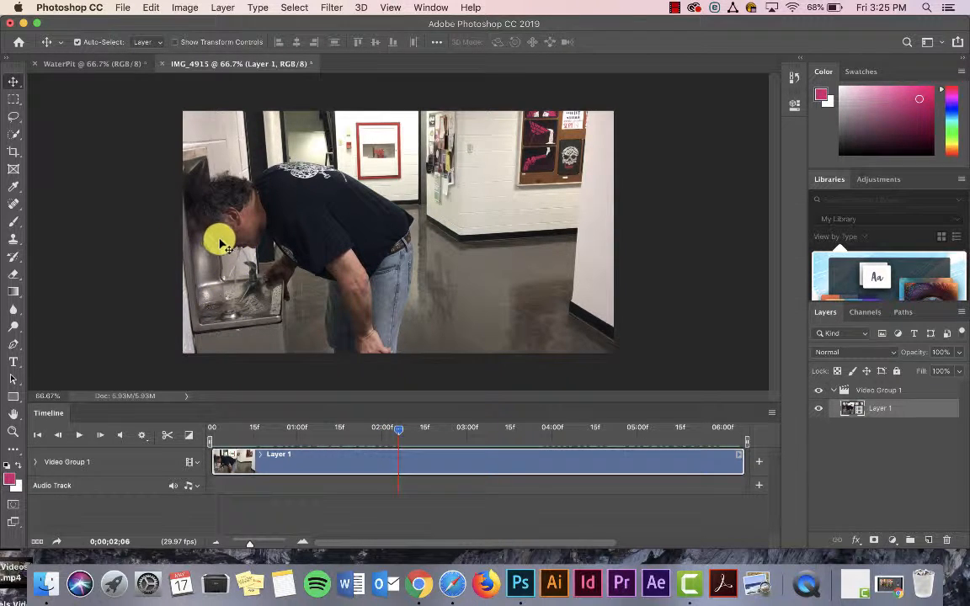
left_click(12, 432)
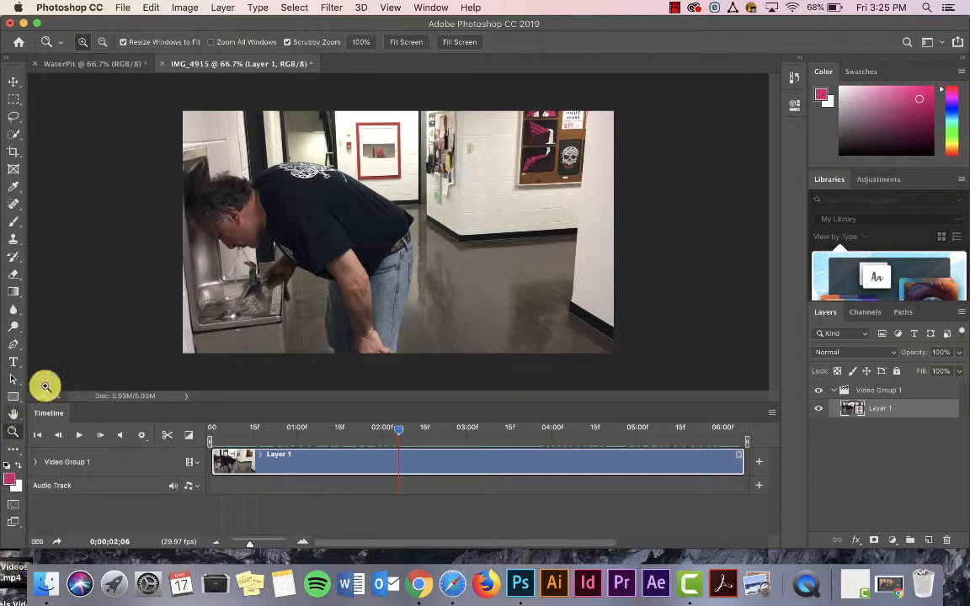
left_click_drag(209, 223, 253, 278)
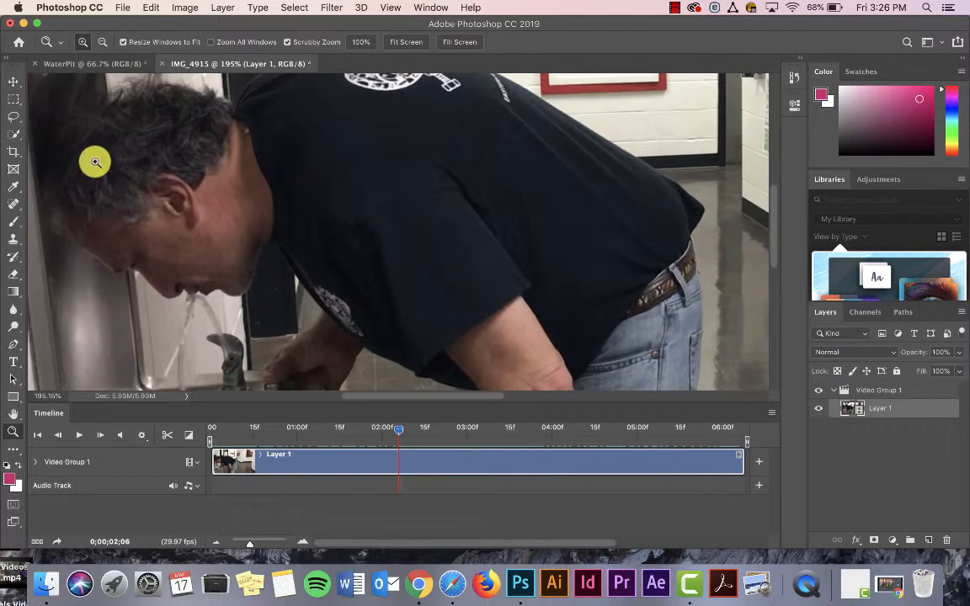
left_click(13, 82)
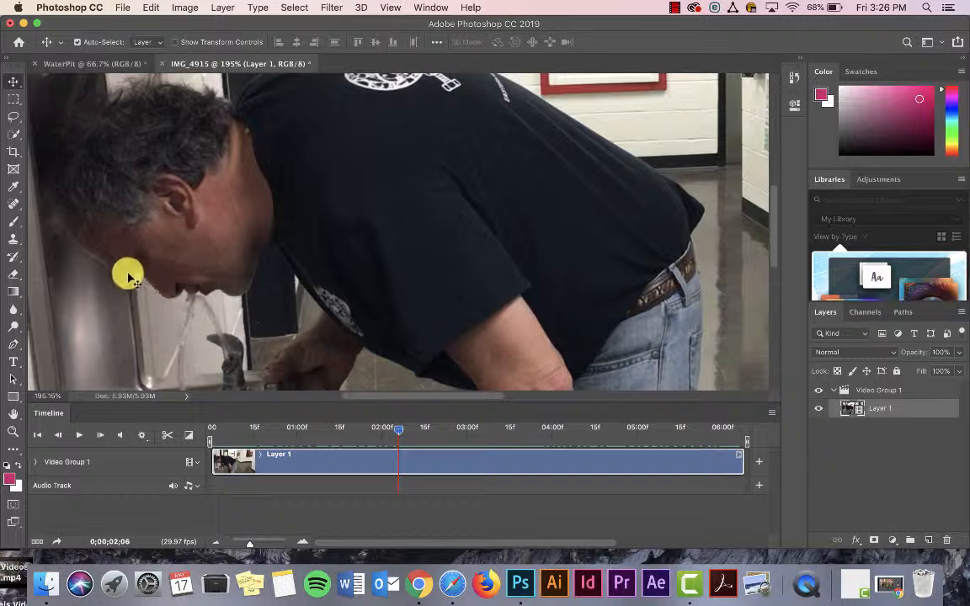
Show the whole drinking-fountain frame at 66.7% and scrub the IMG_4915 timeline forward to 0;00;04;28
key("super+0")
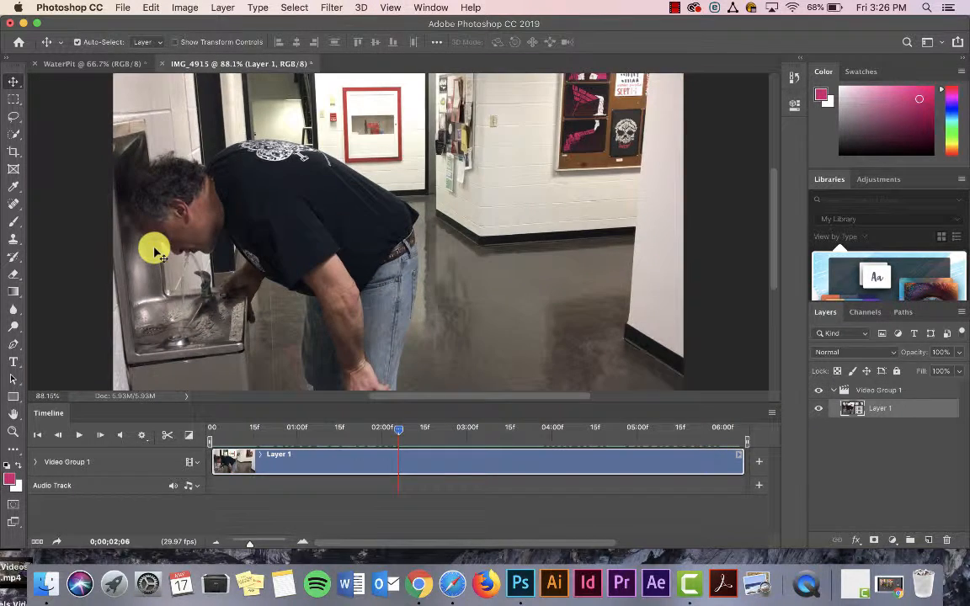
key("super+minus")
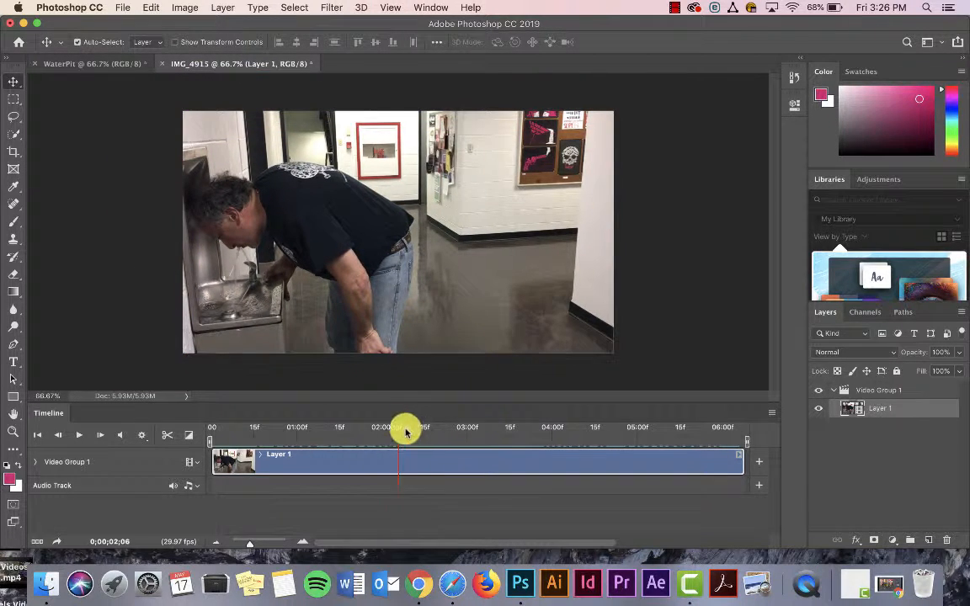
left_click_drag(406, 428, 632, 466)
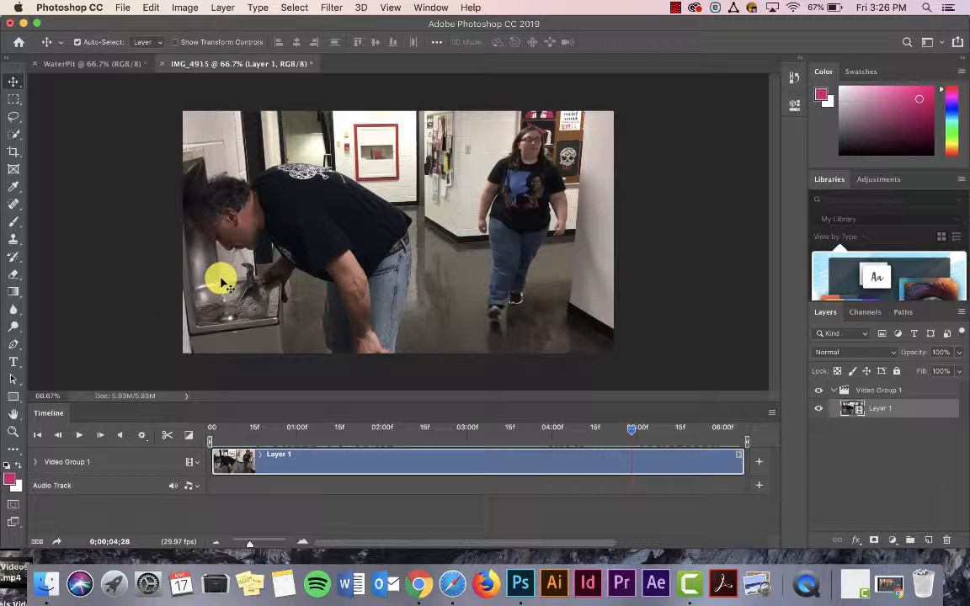
Return to the WaterPit document, scrub back to 0:00:00:23, and play the faded loop briefly before stopping it
left_click(74, 64)
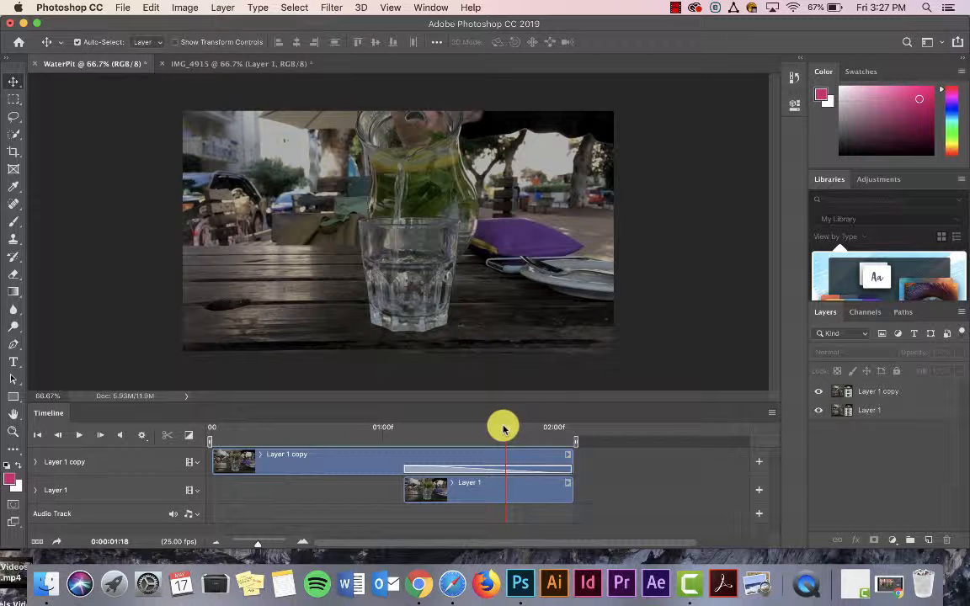
left_click_drag(504, 429, 381, 418)
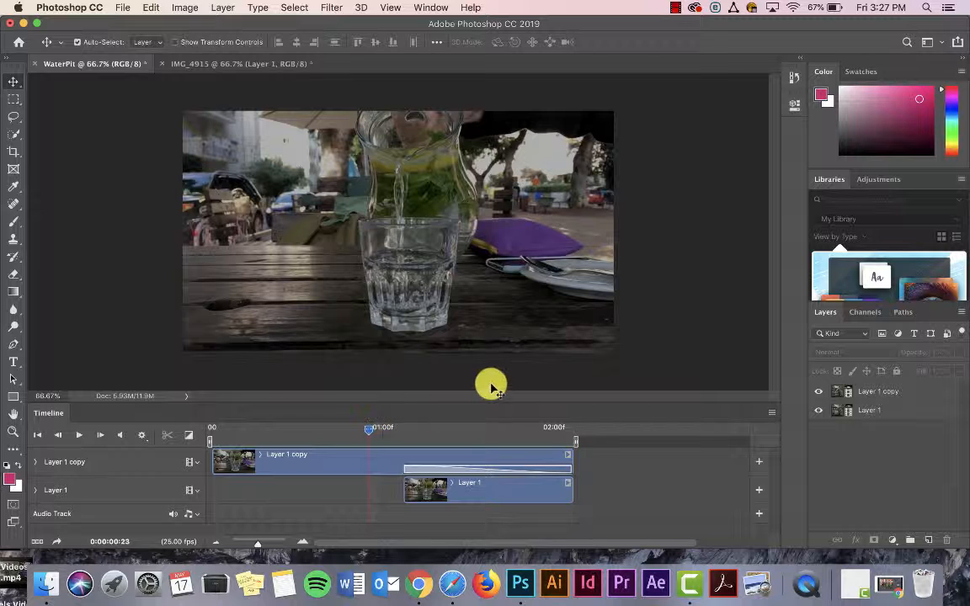
key("space")
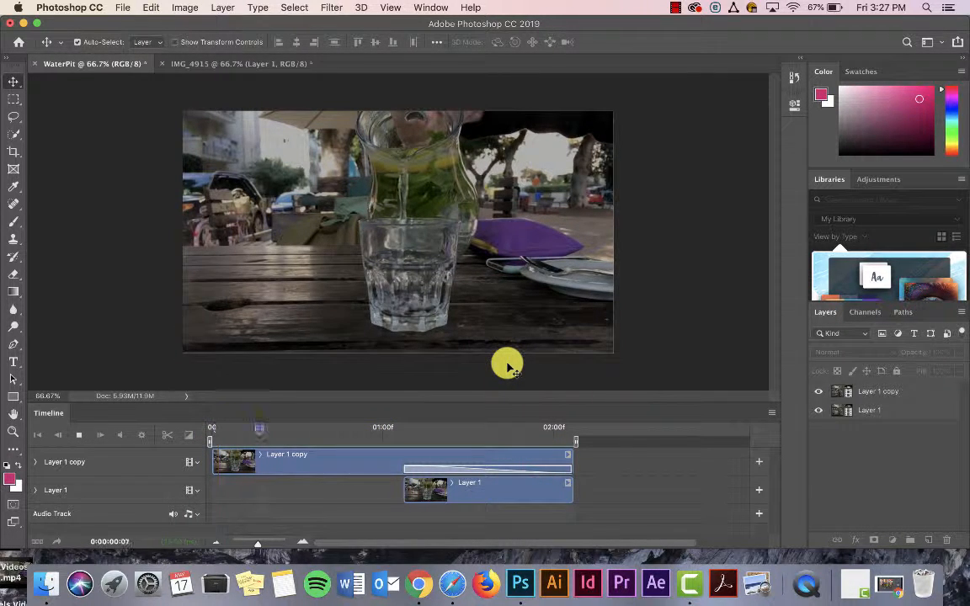
key("space")
left_click(675, 8)
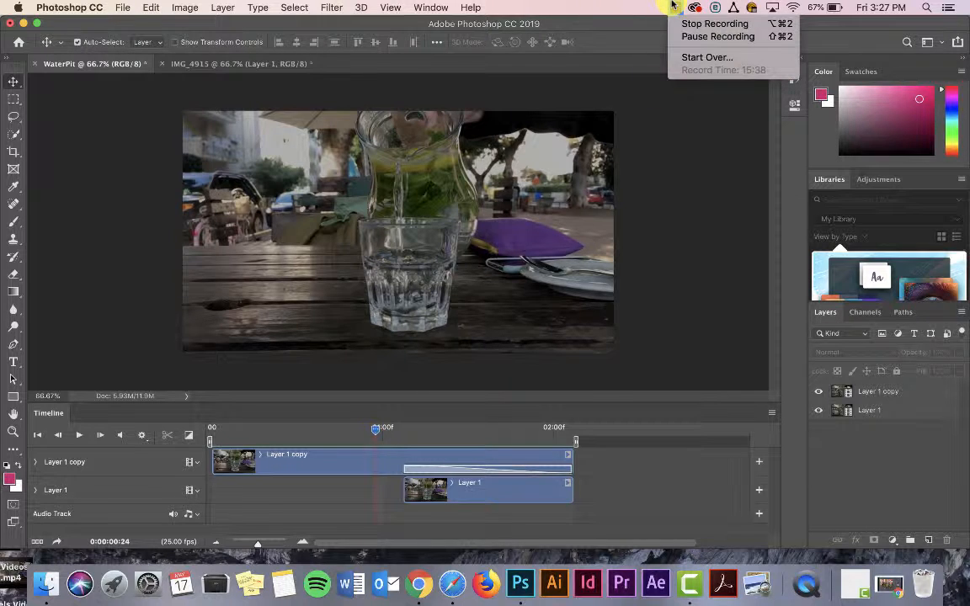